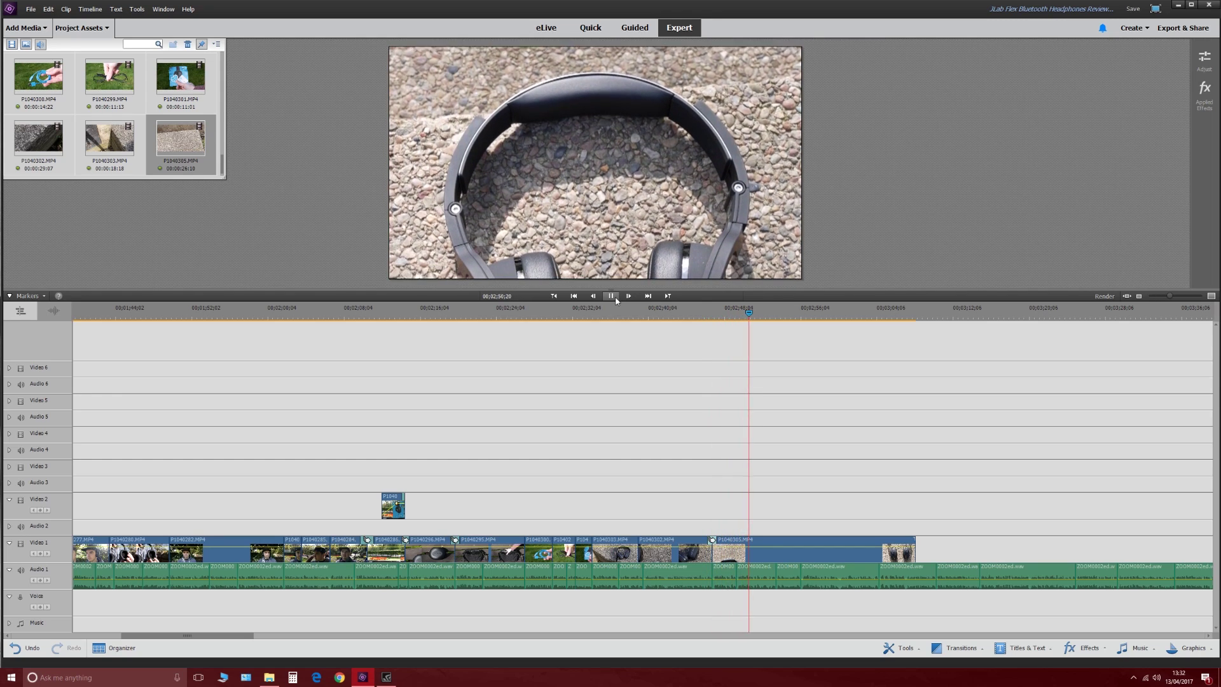
Trim the start of the last Video 1 clip, P1040305.MP4, and add a Cross Dissolve between it and the preceding clip.
click(615, 298)
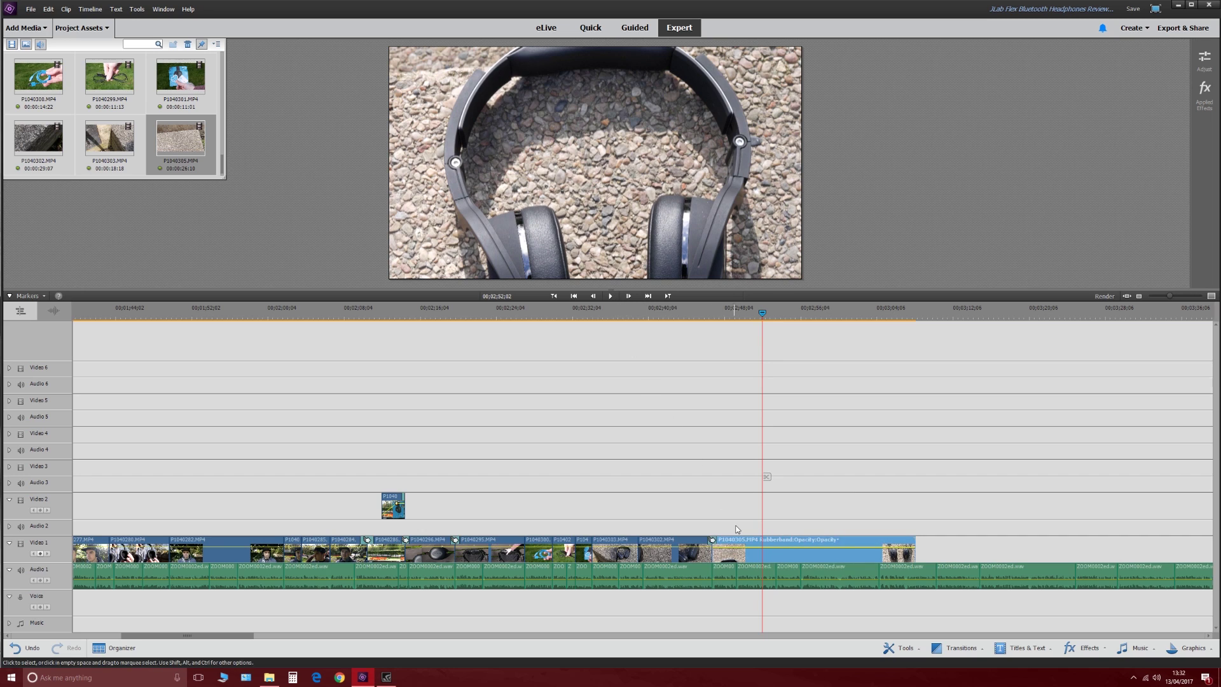
mouse_move(720, 548)
mouse_down()
mouse_move(816, 547)
mouse_move(738, 543)
mouse_up()
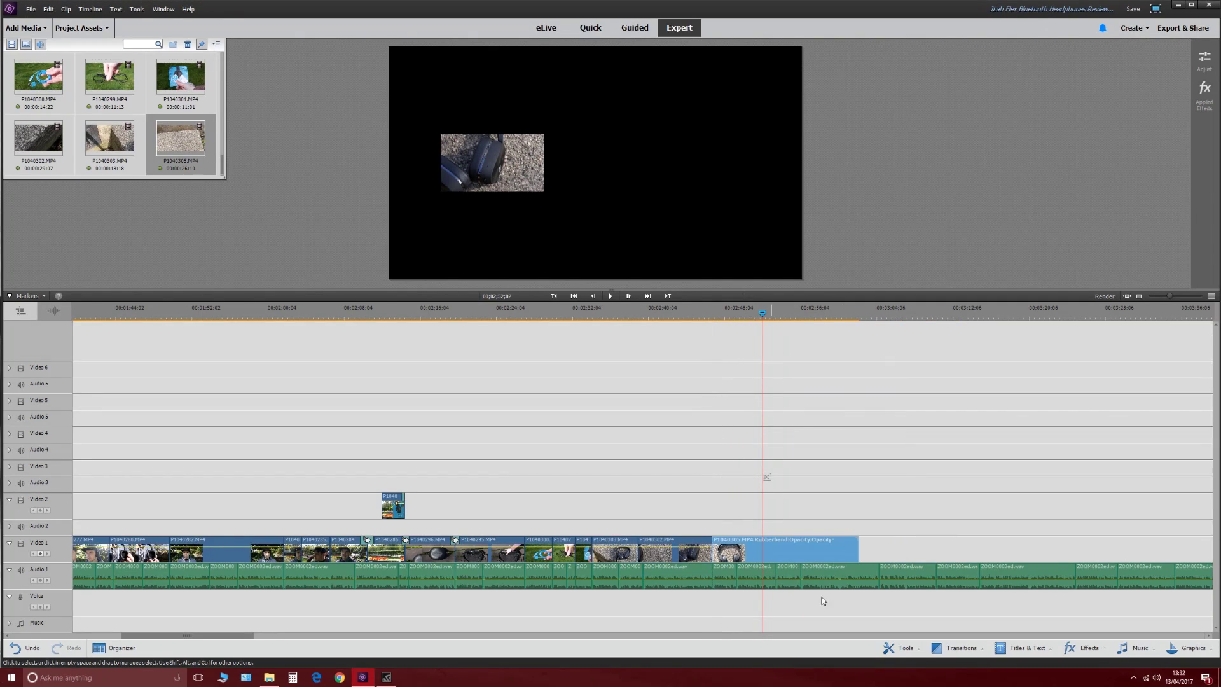
click(942, 648)
drag(951, 563, 716, 556)
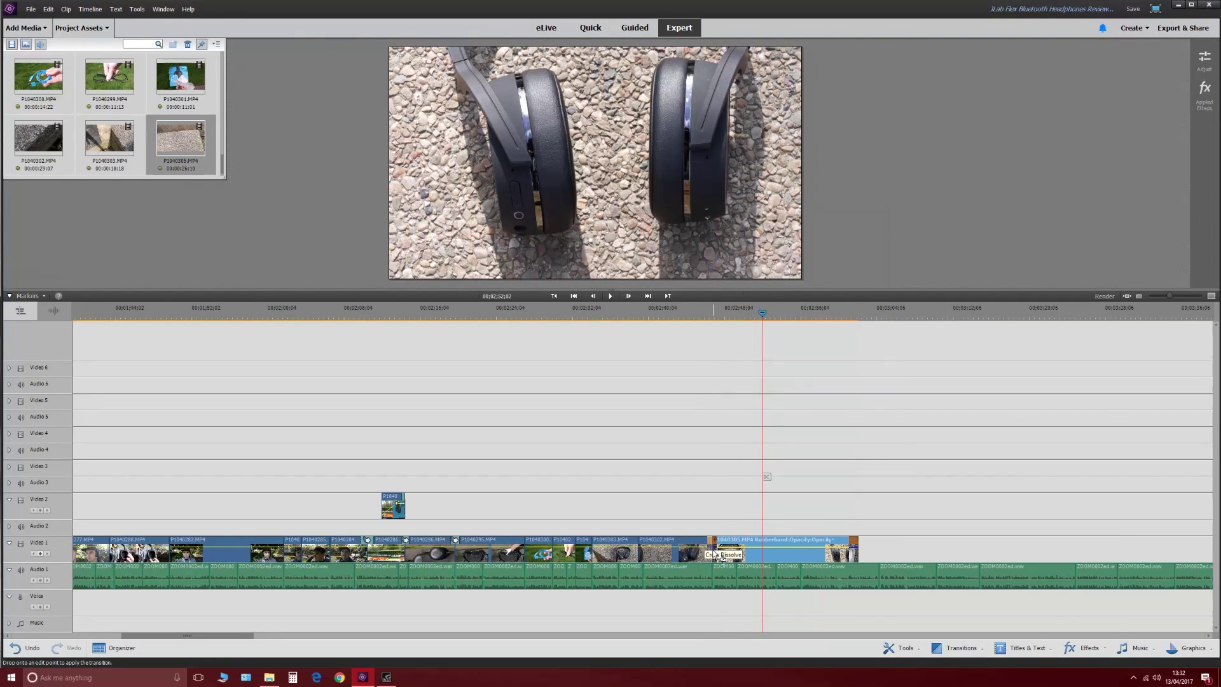
click(838, 538)
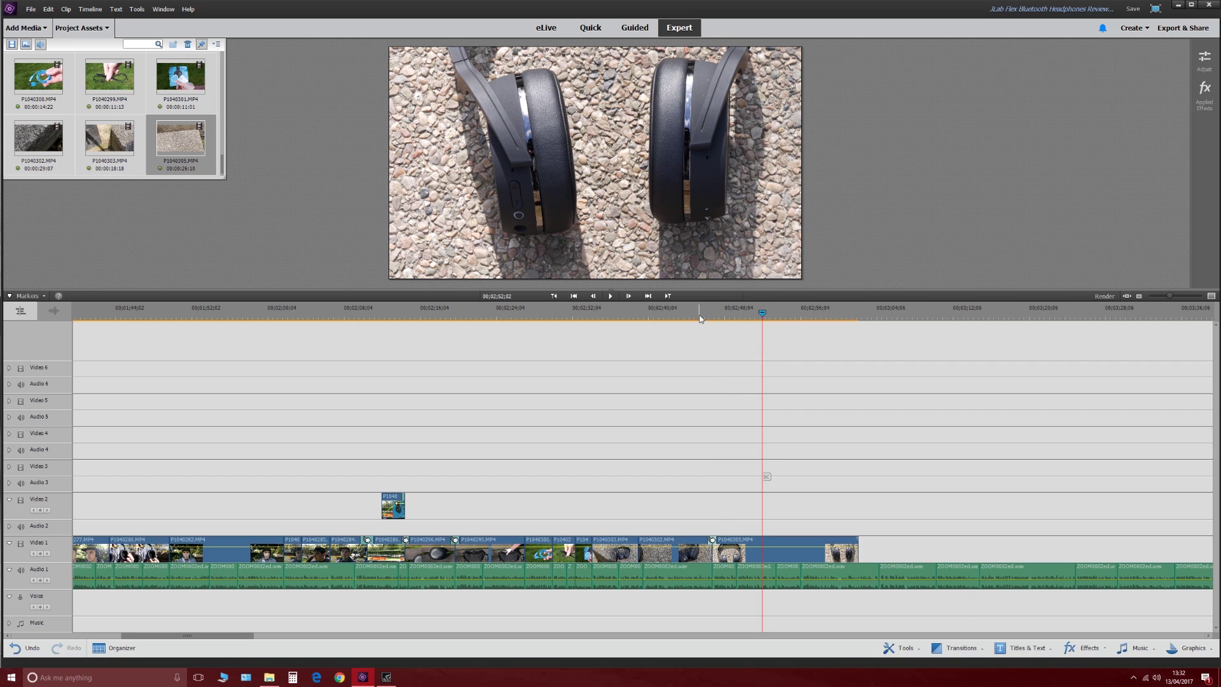
click(701, 316)
click(612, 297)
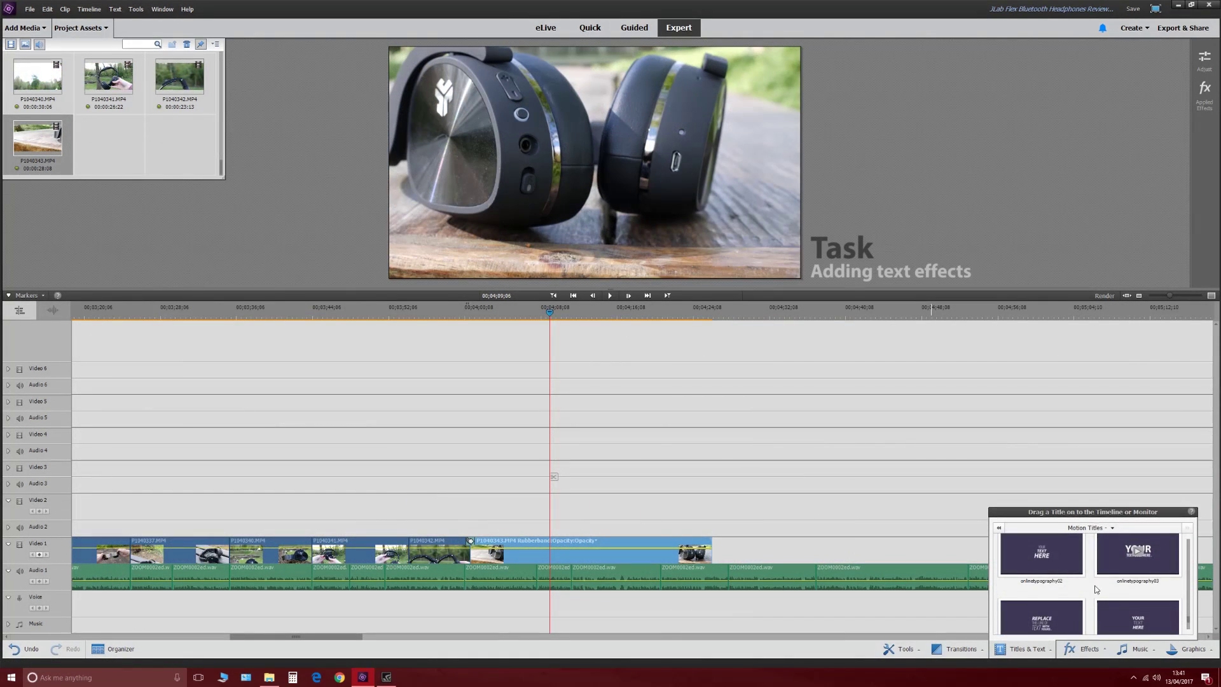
Place the onlinetypography07 motion title on Video 2 over P1040343.MP4 and make its background fully transparent.
scroll(1095, 589, down, 3)
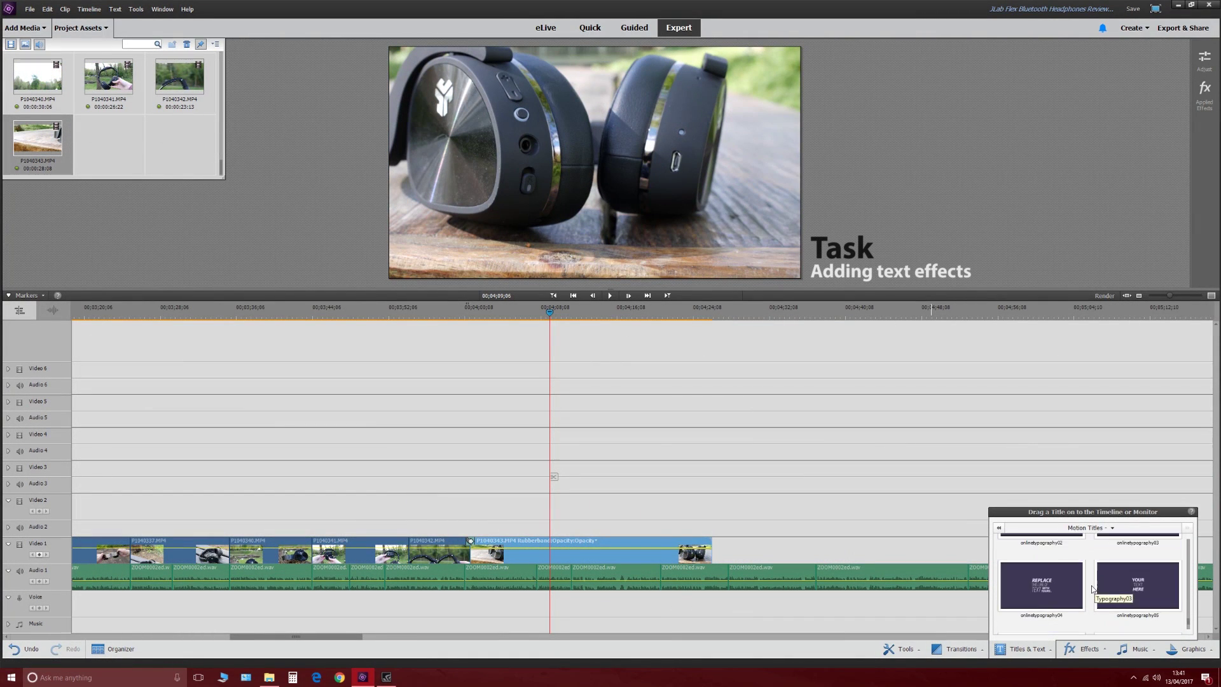
drag(1104, 570, 542, 529)
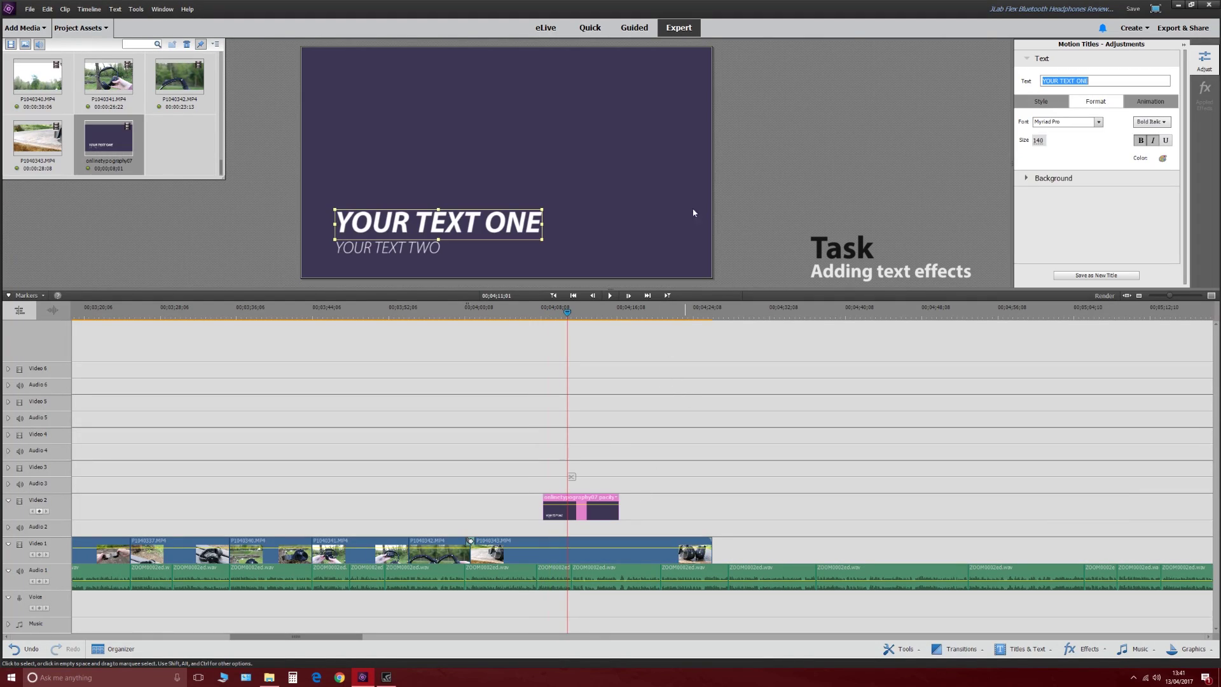
click(663, 146)
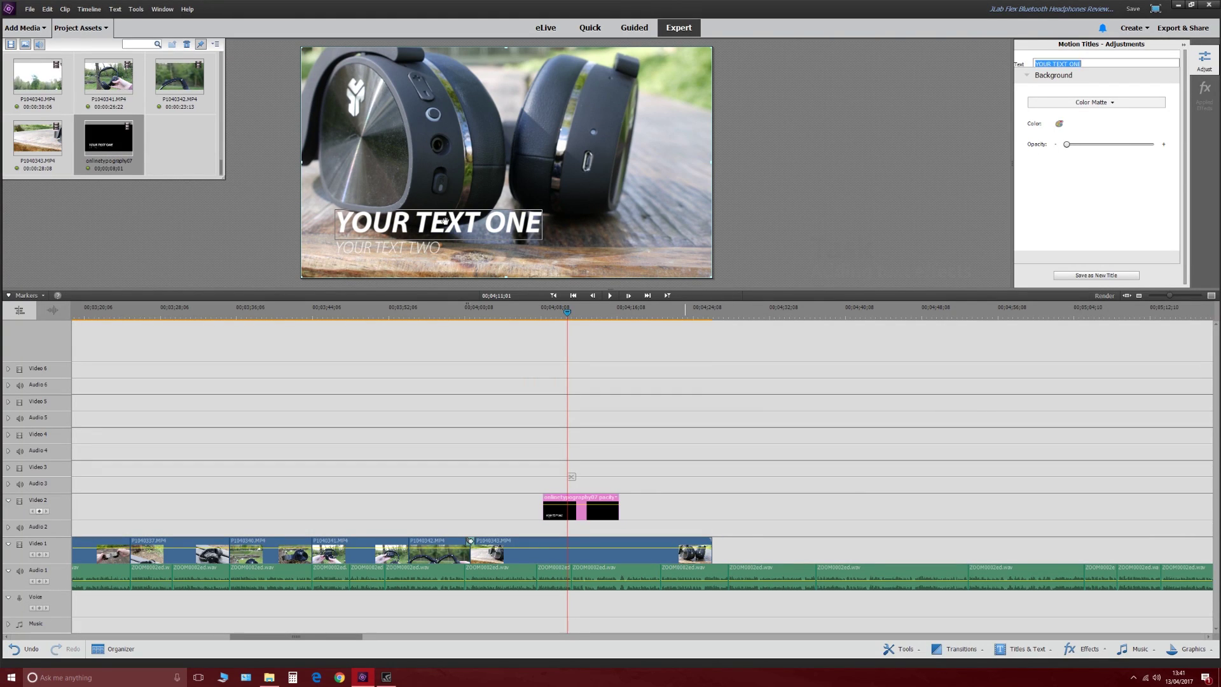
Change the motion title's first text line to "Noise cancelling".
click(1041, 57)
text(No)
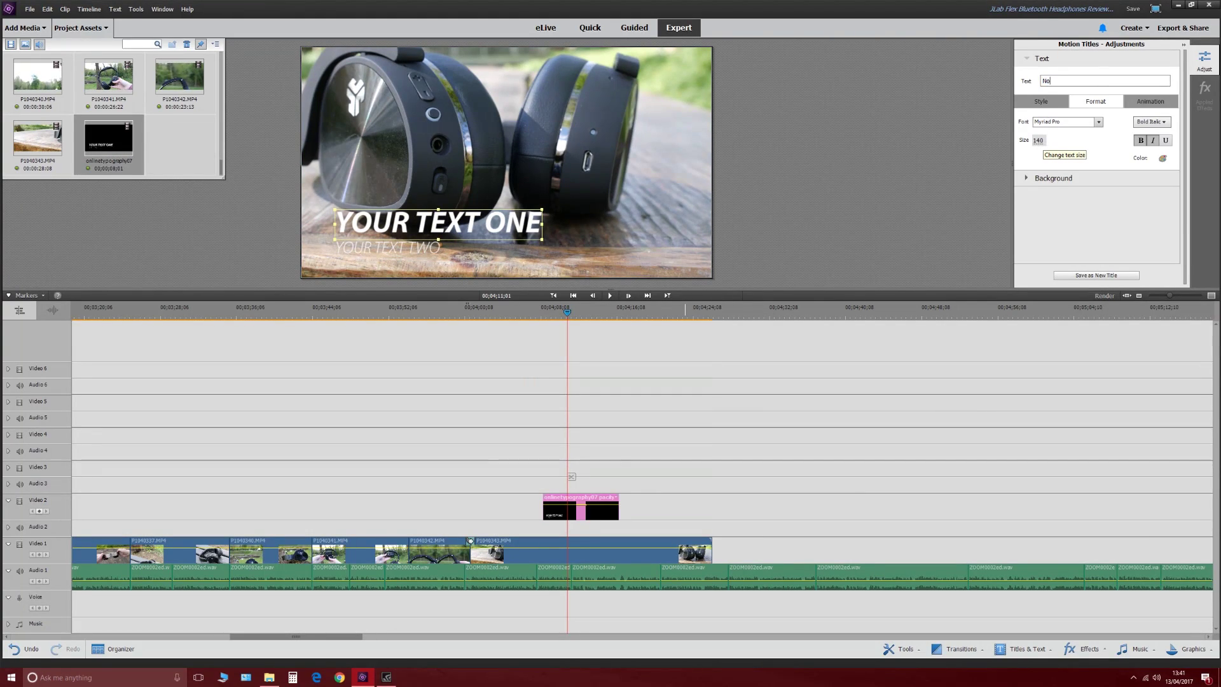
text(ise ca)
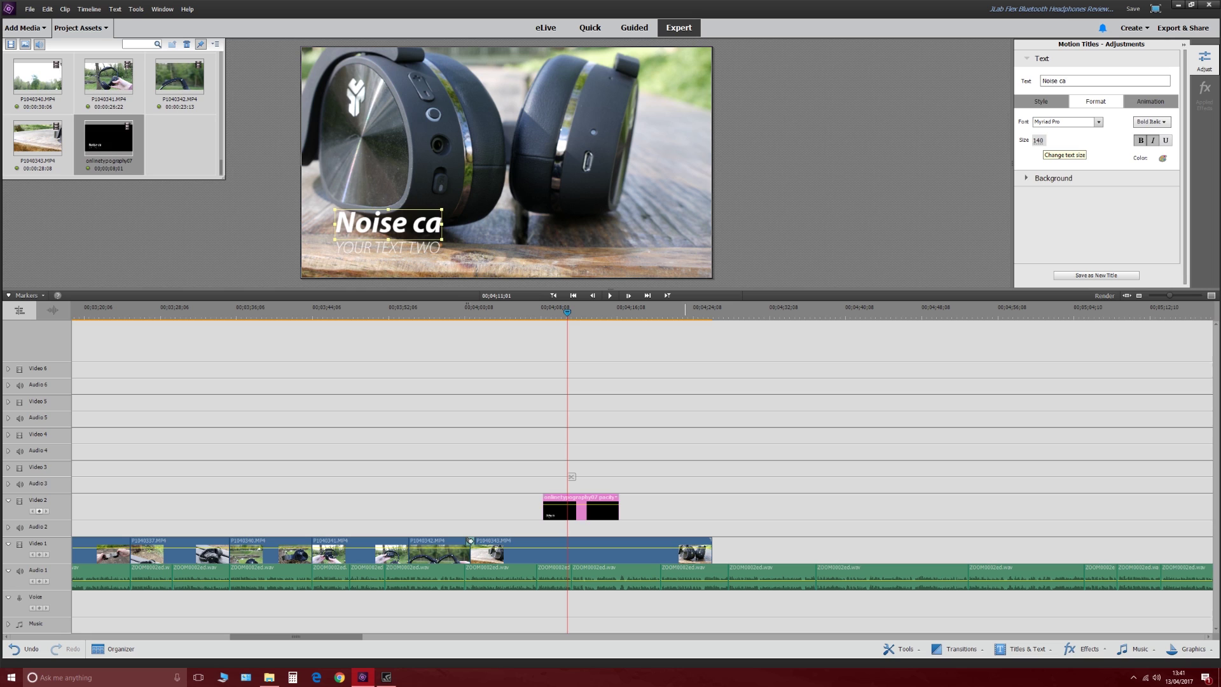
text(ncell)
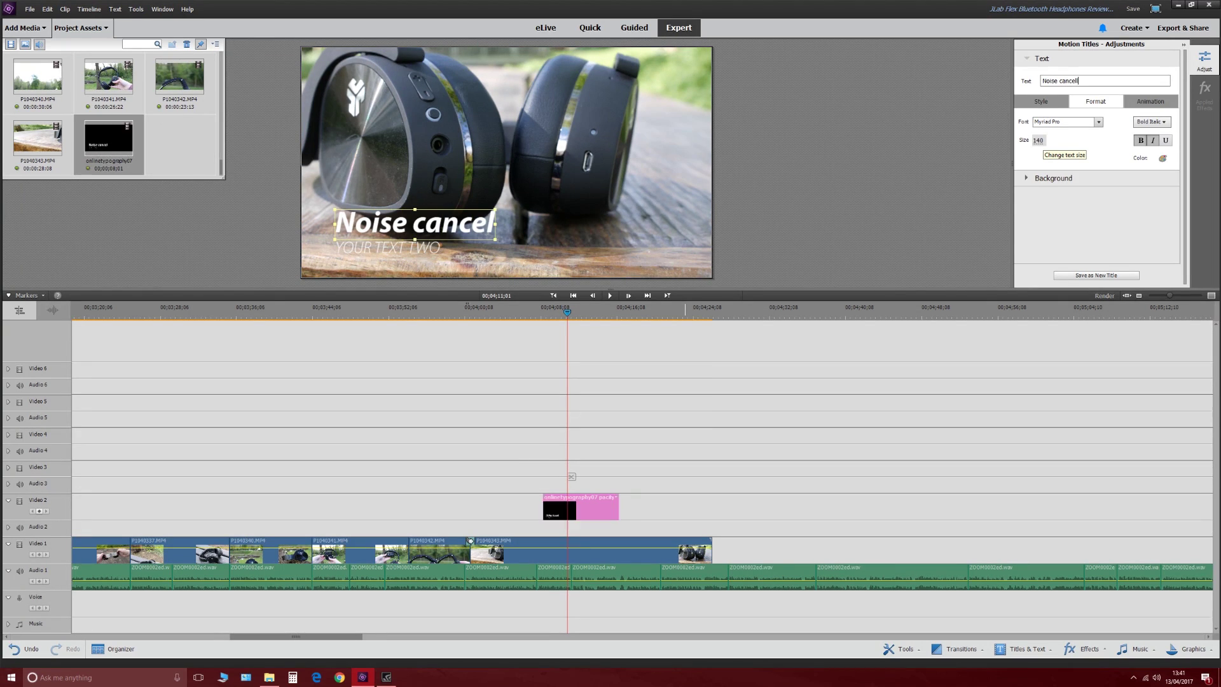
text(ing)
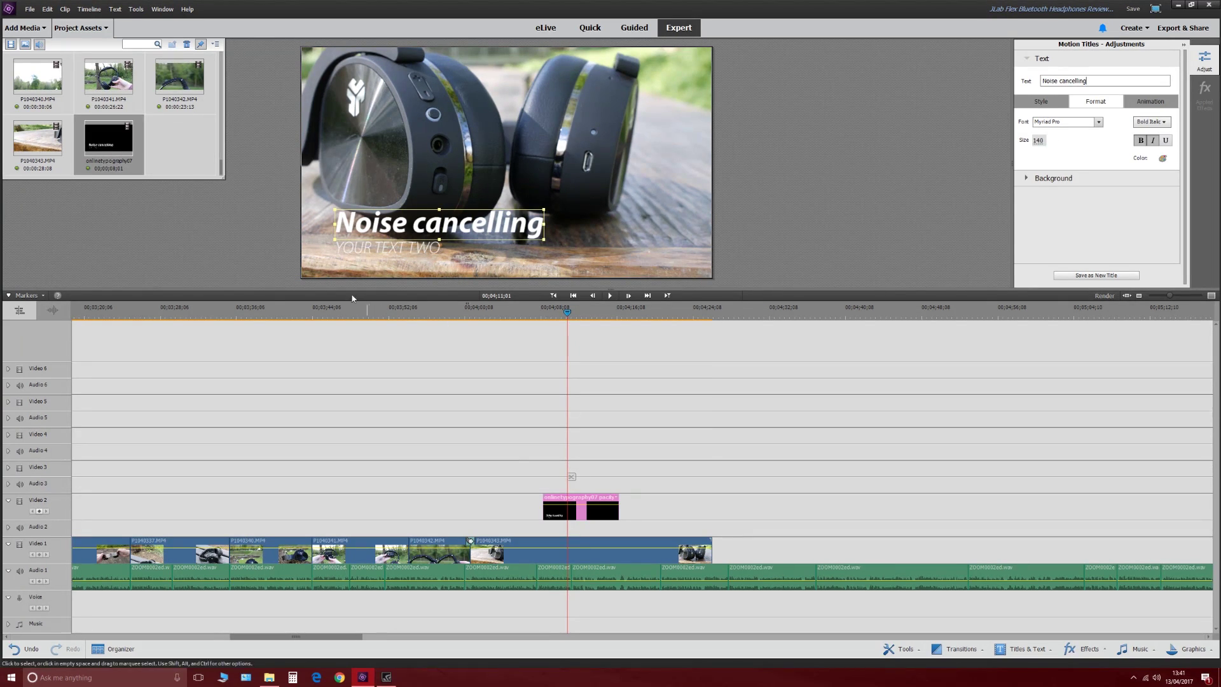
Change the motion title's second text line to "Up to 94% effective".
click(387, 248)
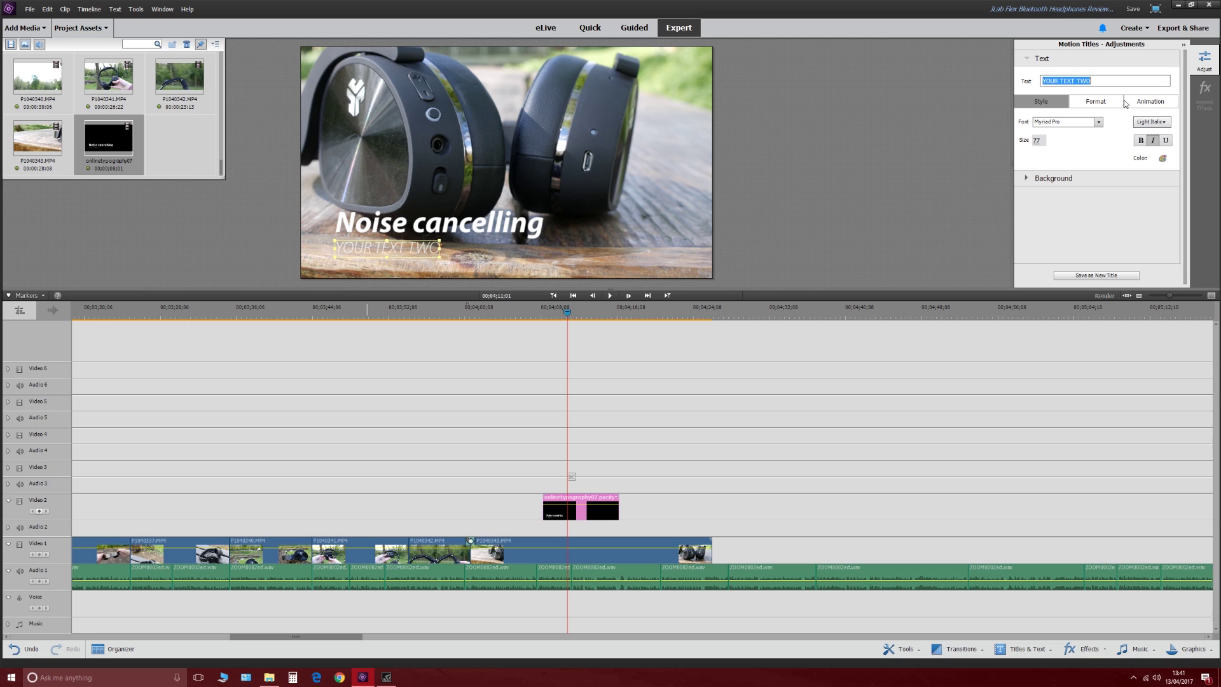
text(Up to 94%)
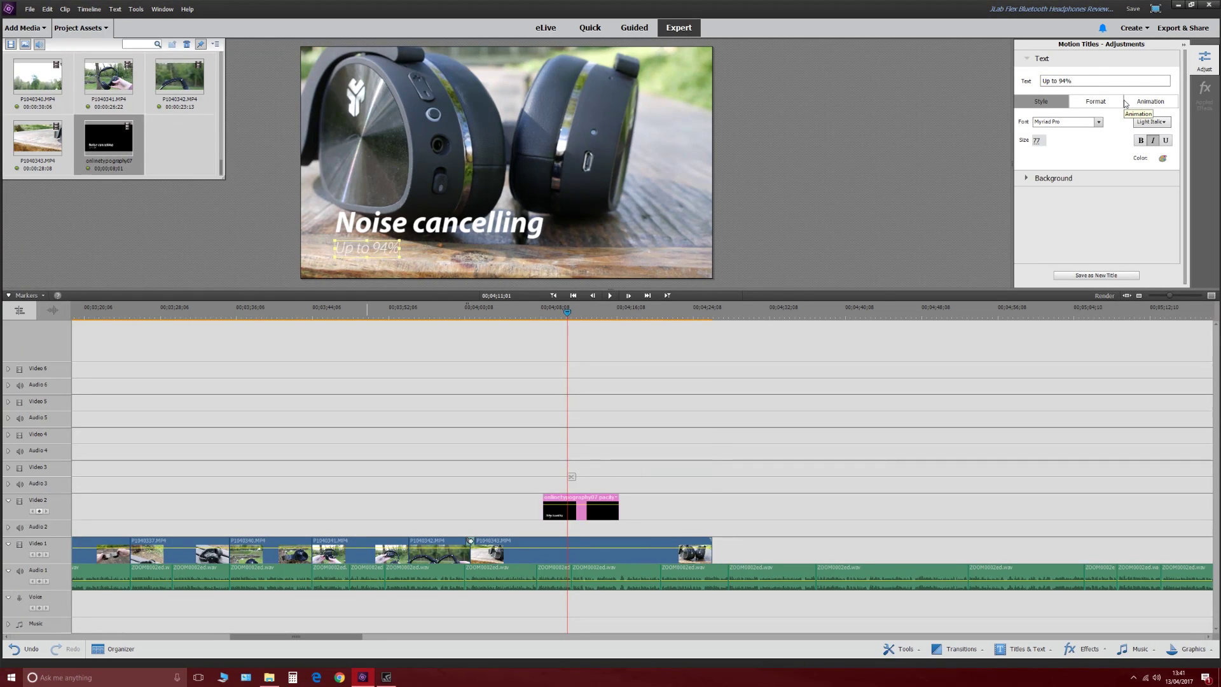
text( effec)
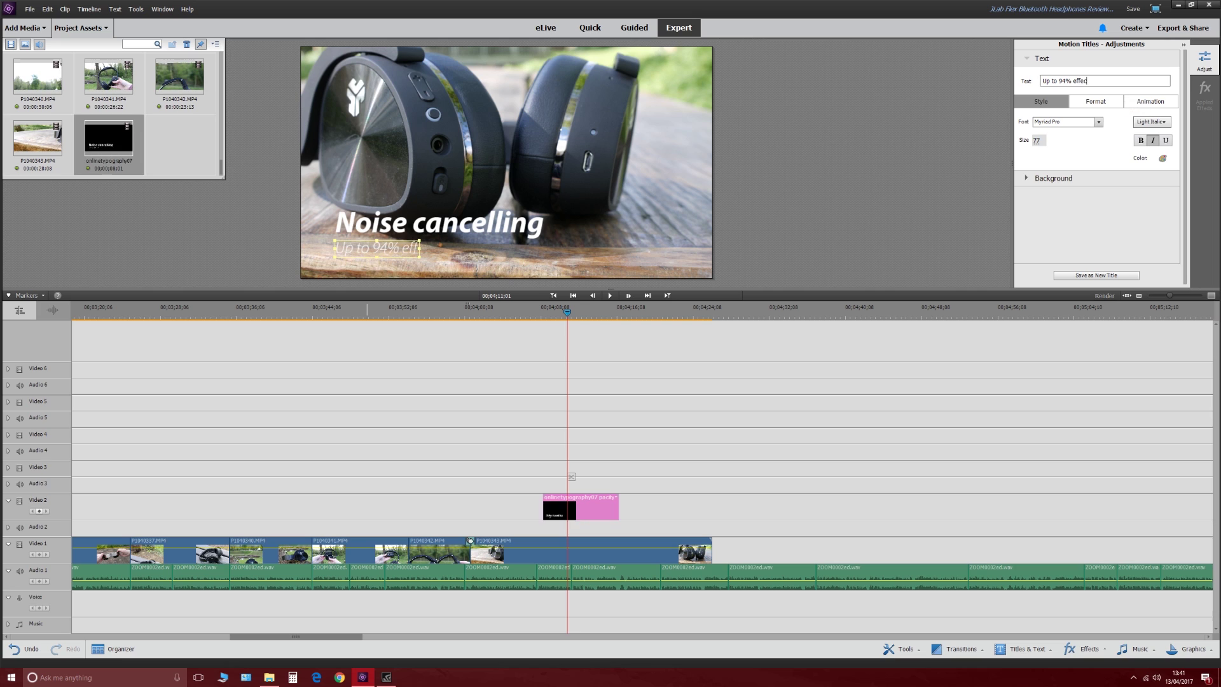
text(tive)
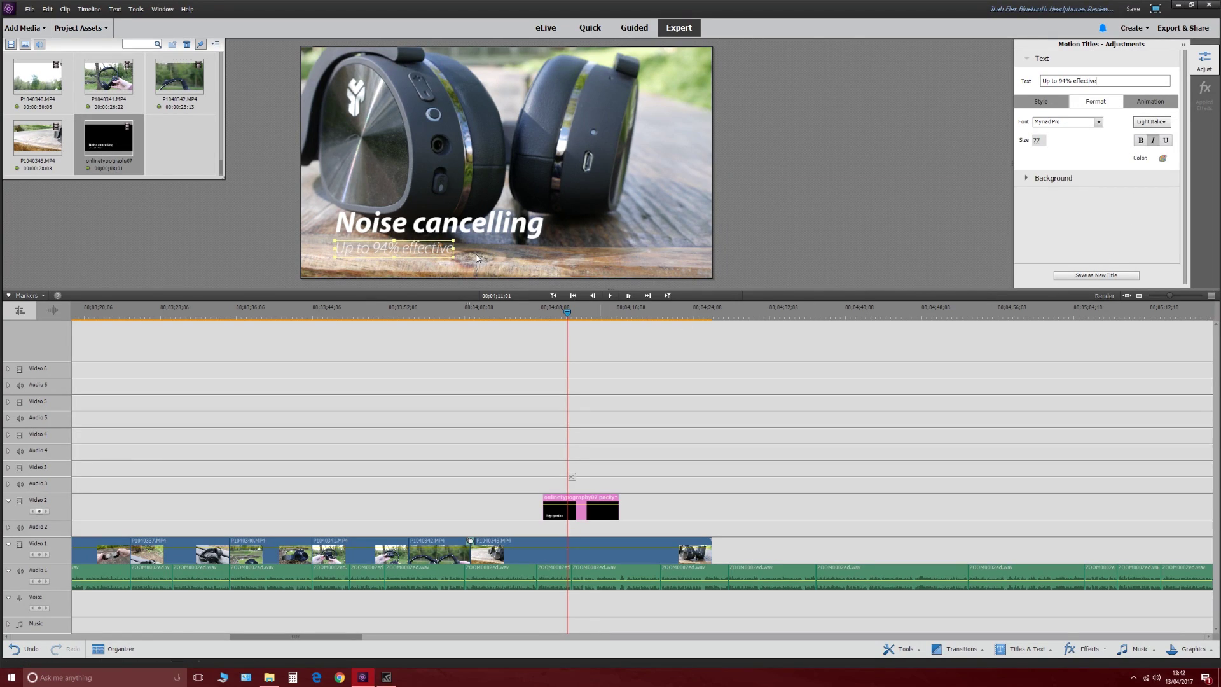
Move both title lines up and to the right over the headphones, keeping the smaller line directly beneath the larger one.
click(384, 224)
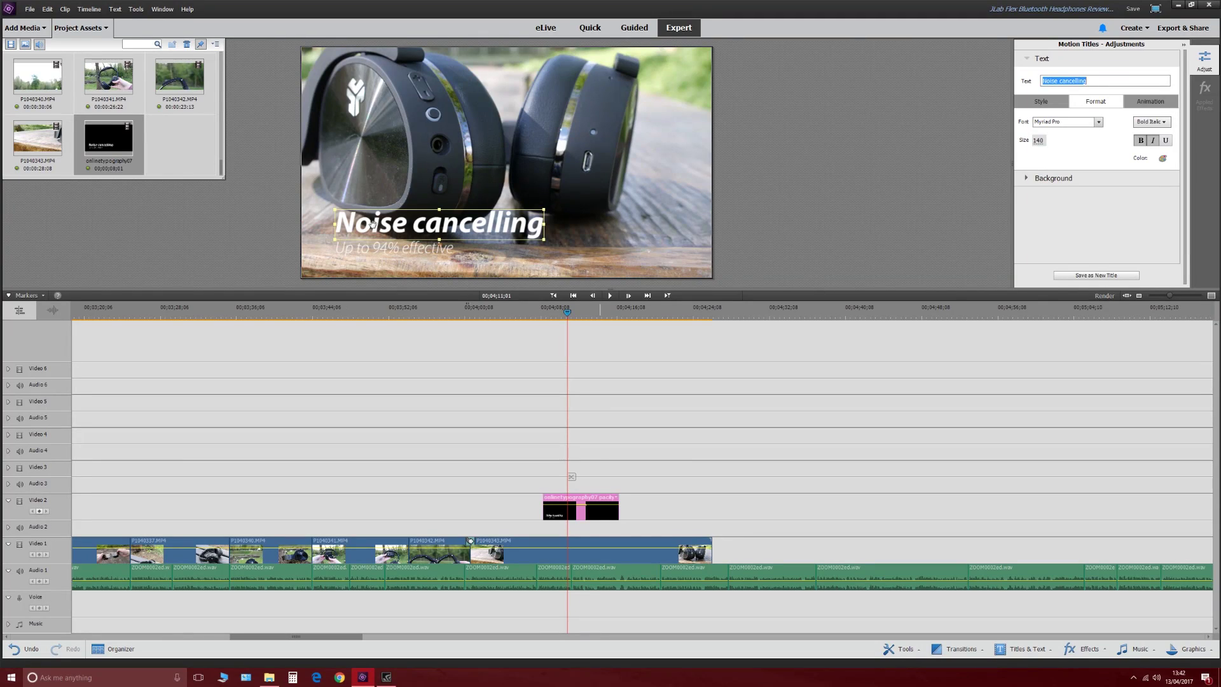
drag(372, 224, 504, 178)
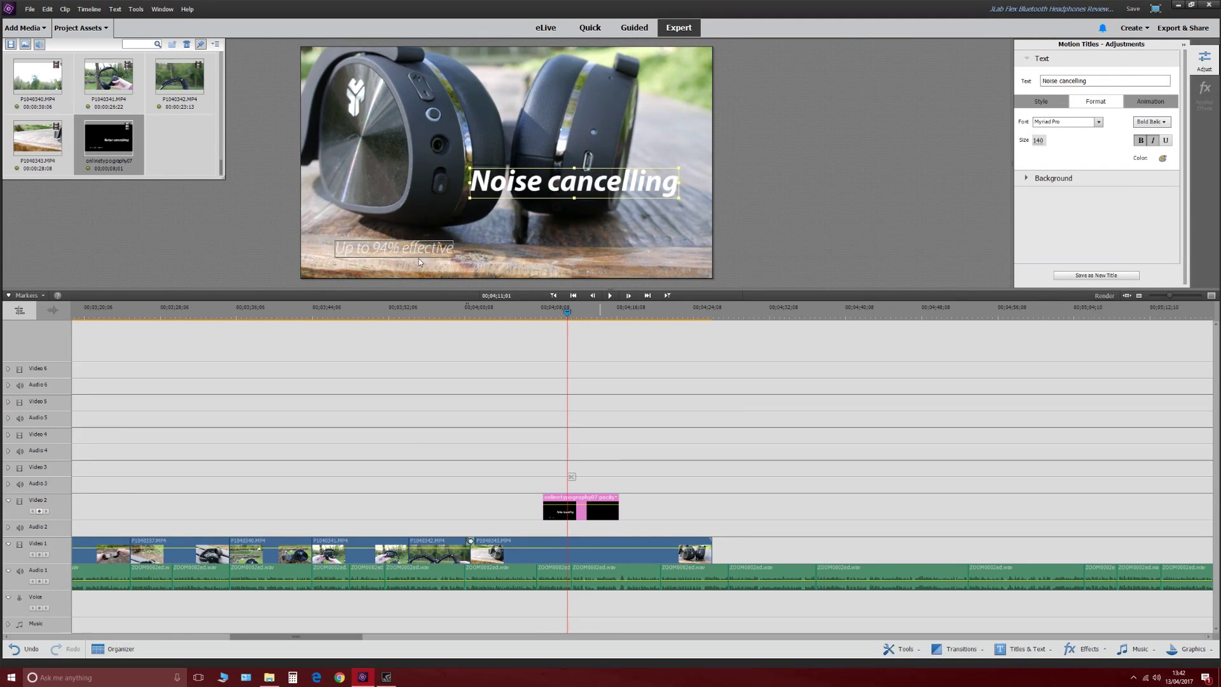
click(397, 250)
drag(349, 250, 482, 207)
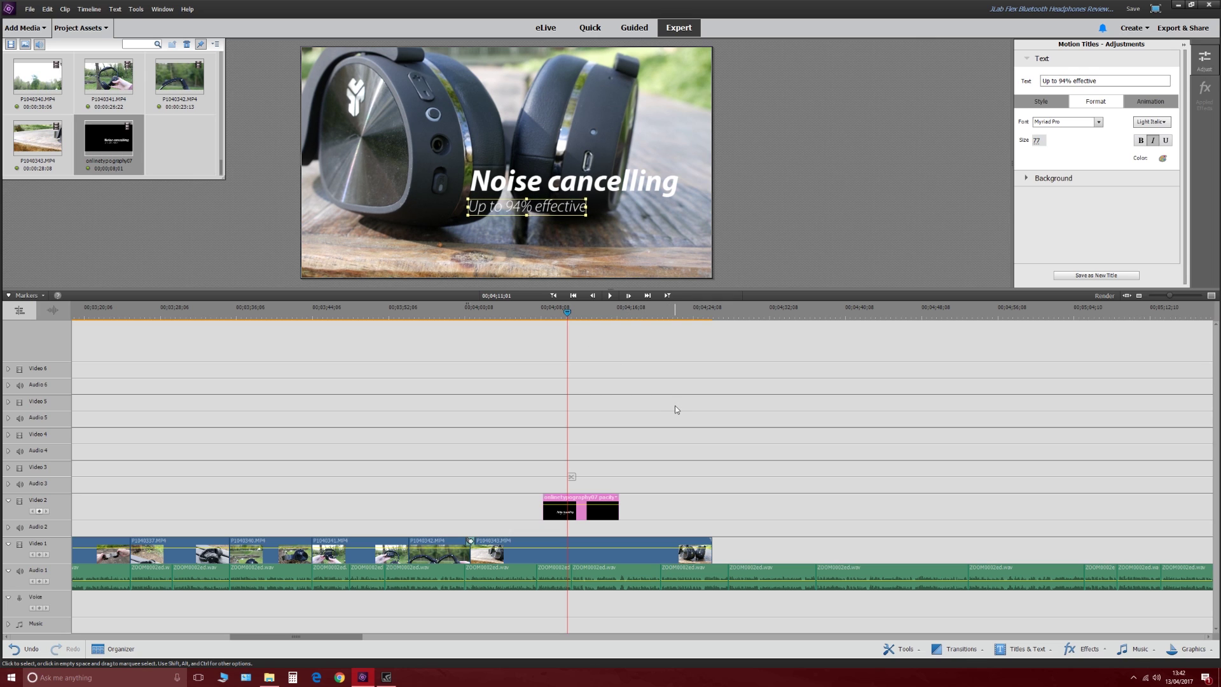
click(676, 409)
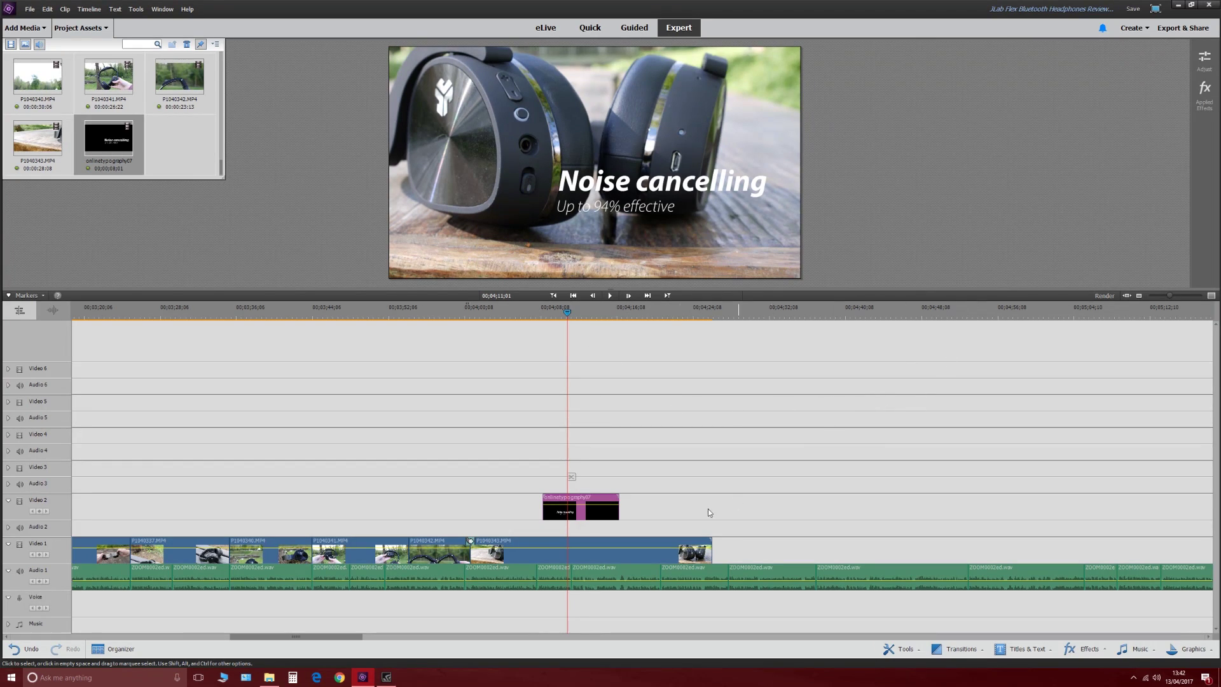
Play back the section from shortly before the title to preview its animation.
drag(529, 312, 518, 313)
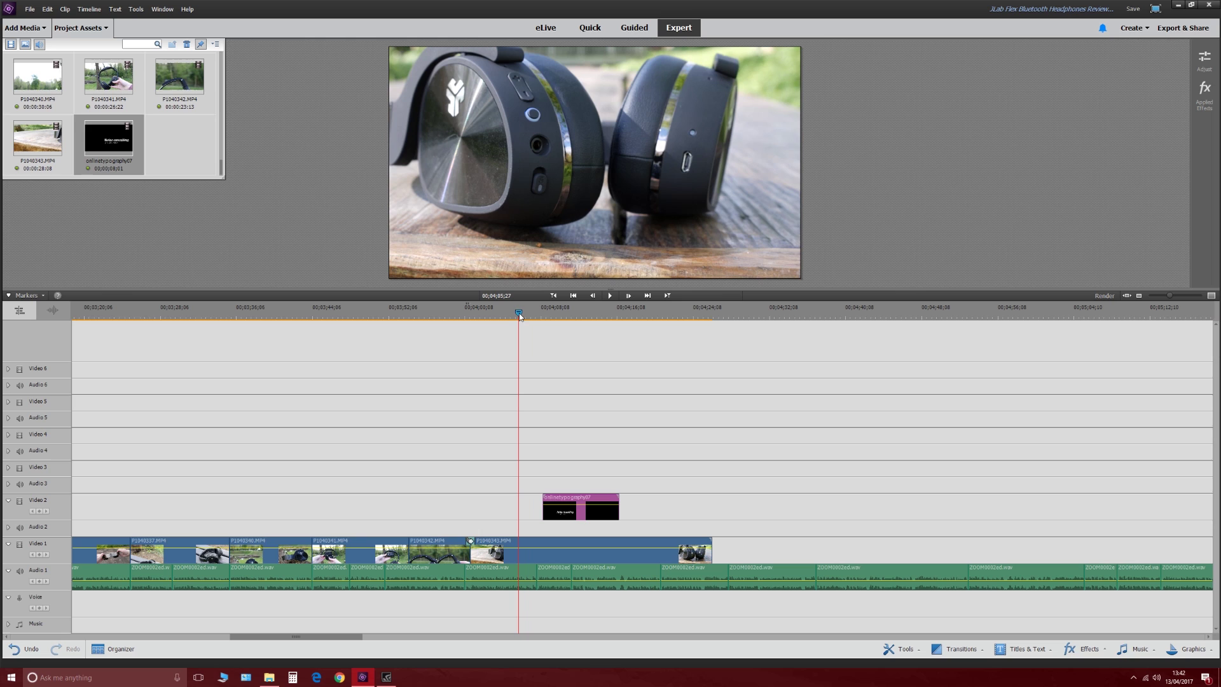
click(610, 296)
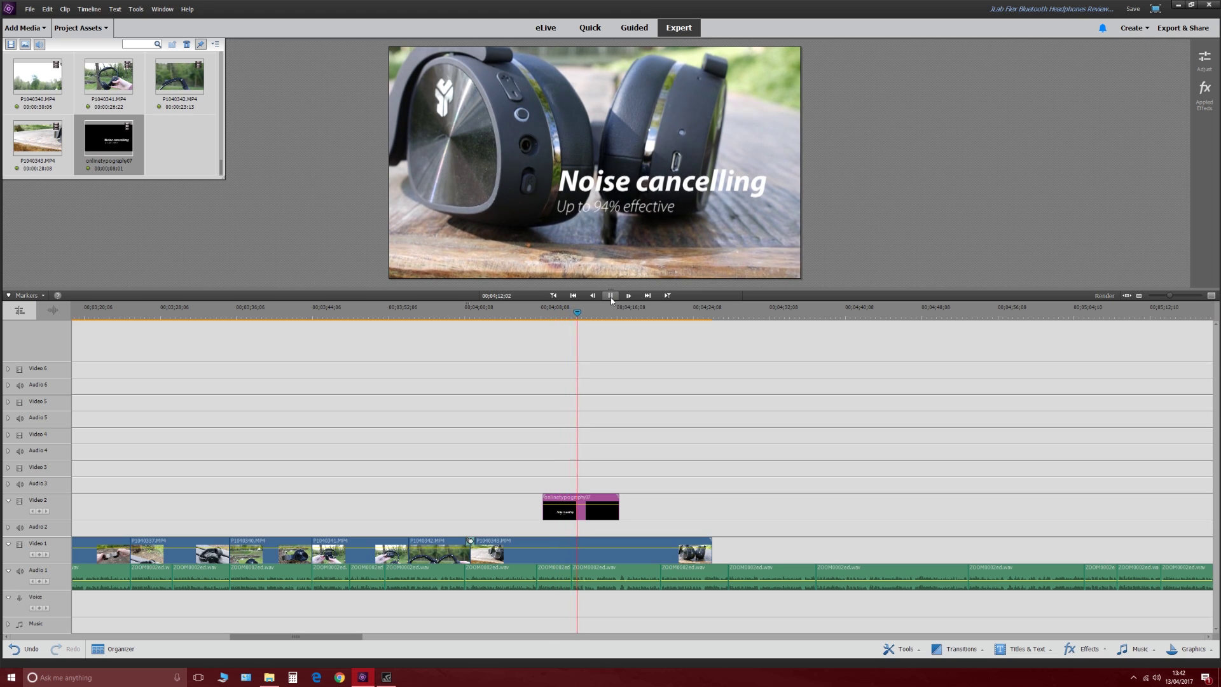
click(610, 296)
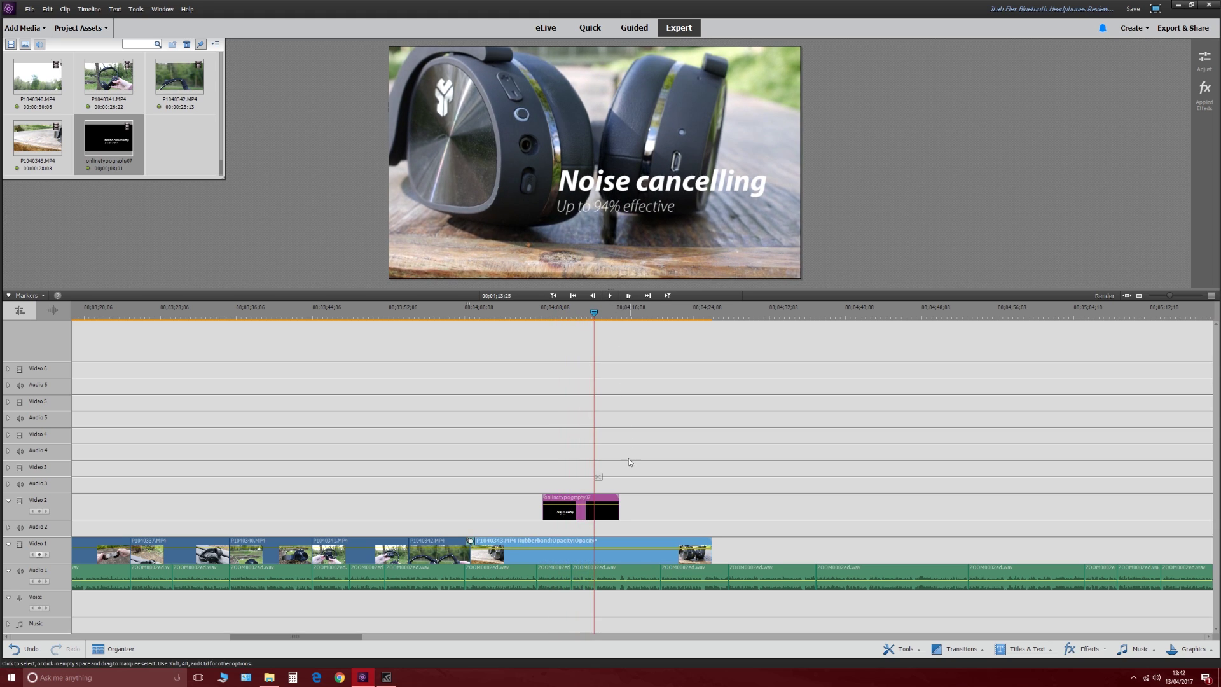
Split the last Video 1 clip and the title at 00;04;13;25 and delete the video clip's remainder.
click(598, 476)
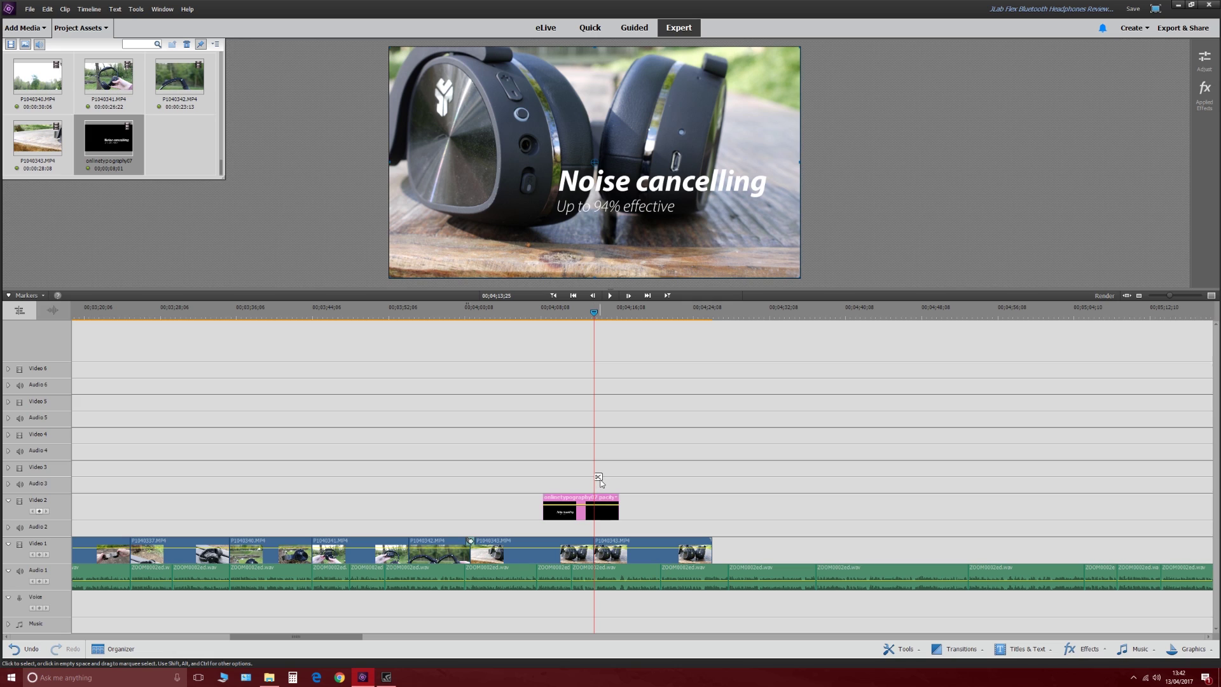
click(598, 476)
click(643, 551)
key(Delete)
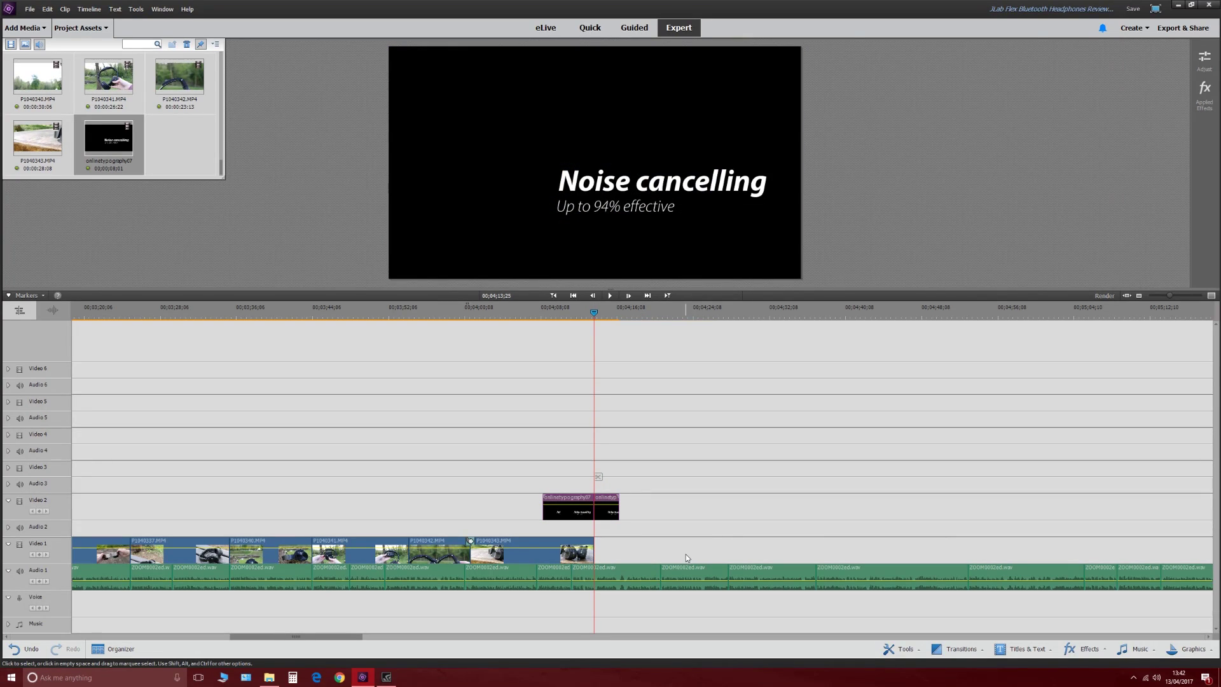
Move the title's cut-off ending onto Video 3, flush with the video clip's end, and remove its part before 00;04;12;05.
drag(606, 501, 582, 471)
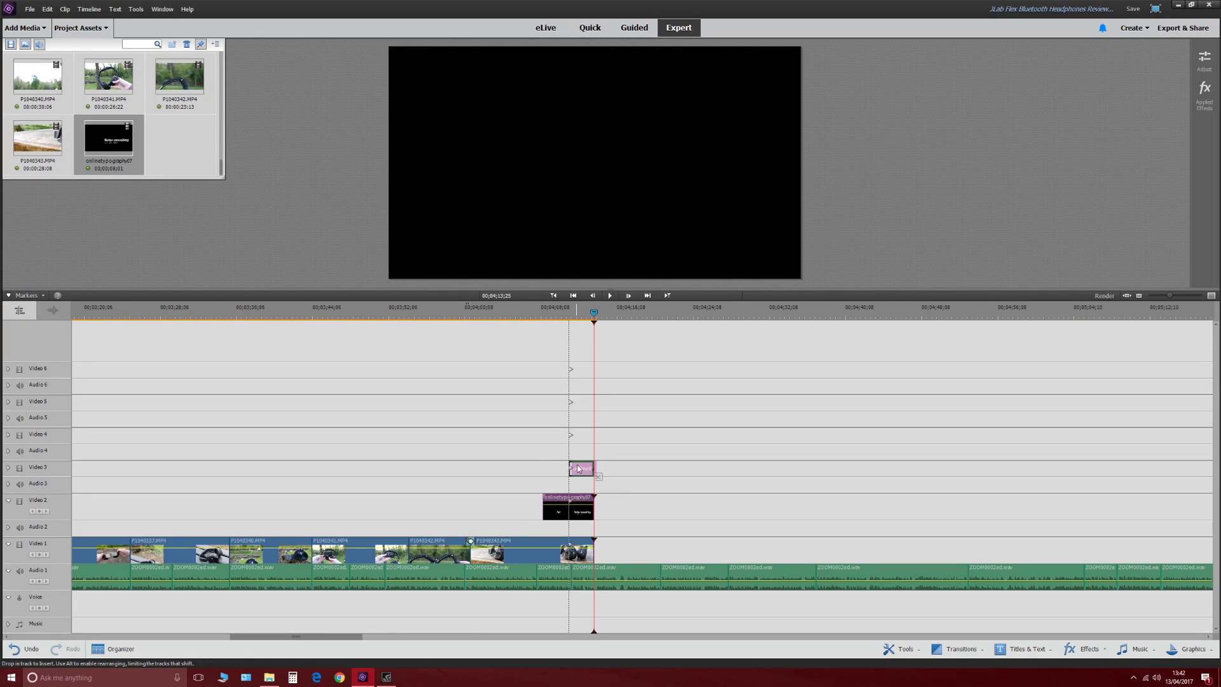
click(575, 312)
drag(576, 313, 578, 314)
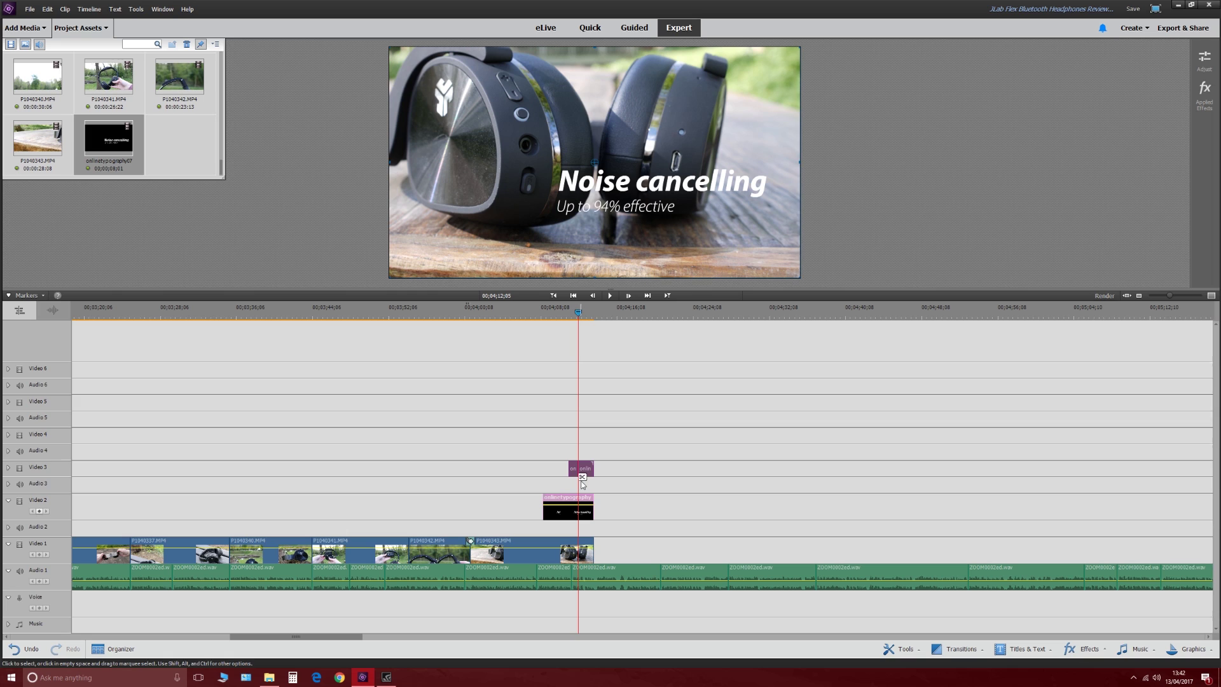
click(572, 472)
key(Delete)
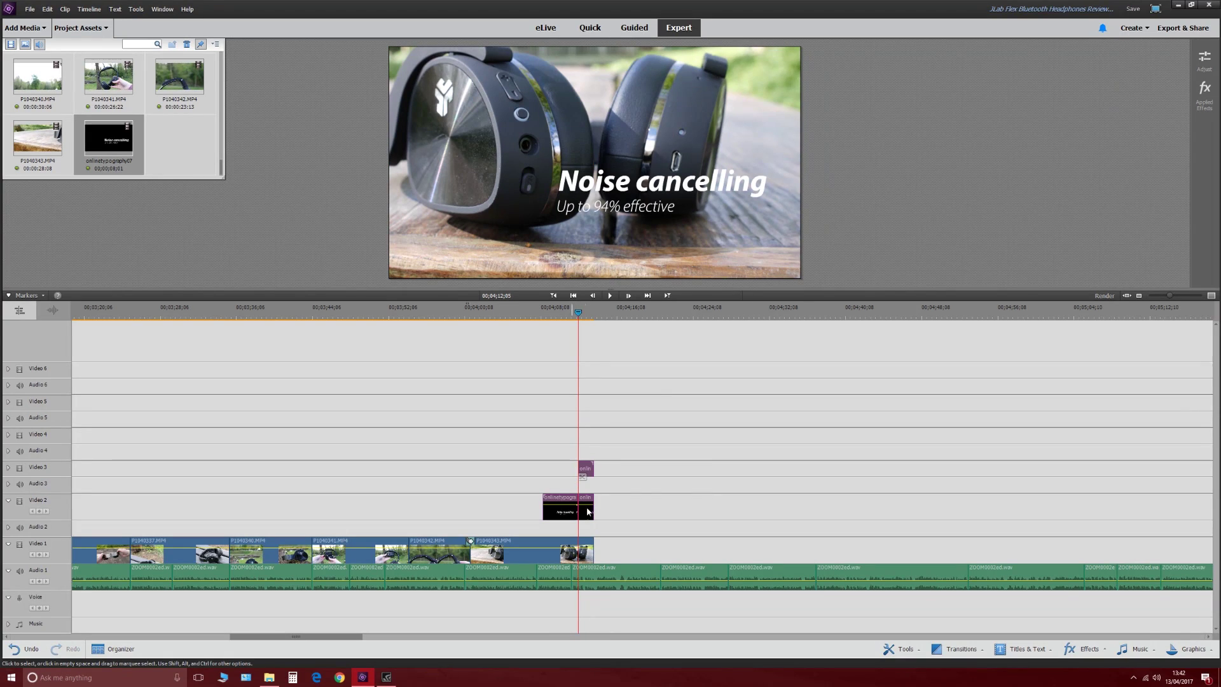
Replace the Video 2 title's part after 00;04;12;05 with the ending piece from Video 3 and play it back.
click(590, 514)
key(Delete)
drag(587, 470, 582, 497)
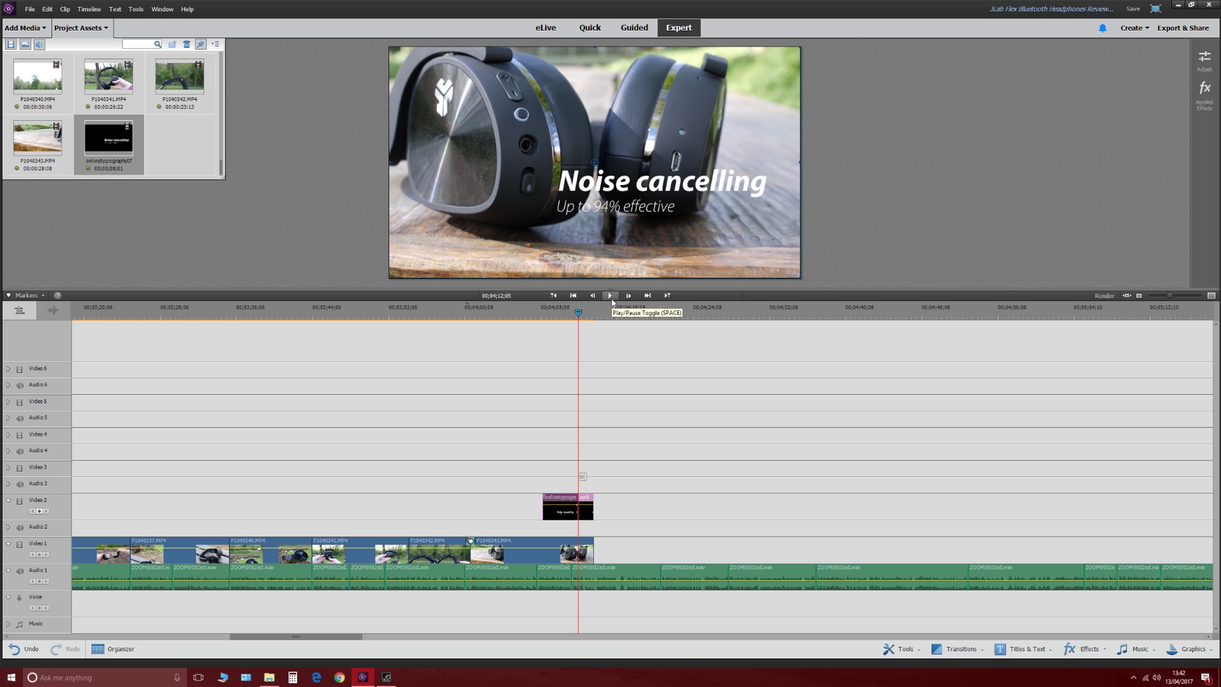
click(610, 296)
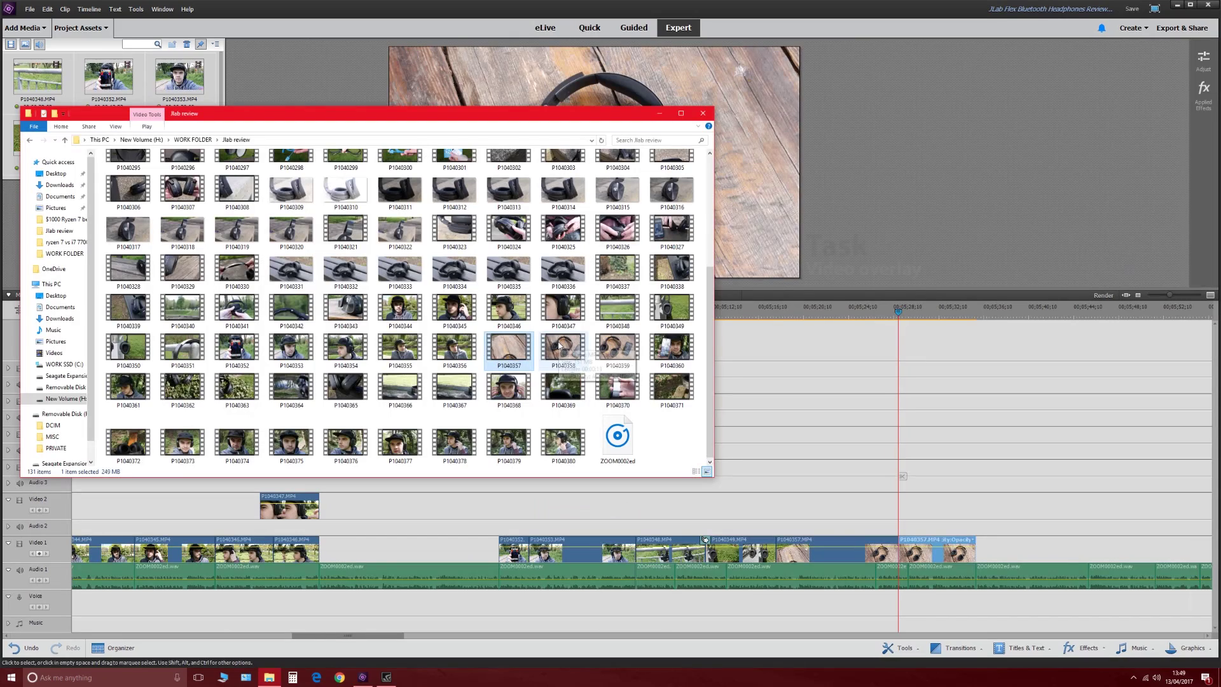
Add P1040358 from the Jlab review folder to Video 2 at the playhead and delete its audio.
drag(563, 346, 898, 499)
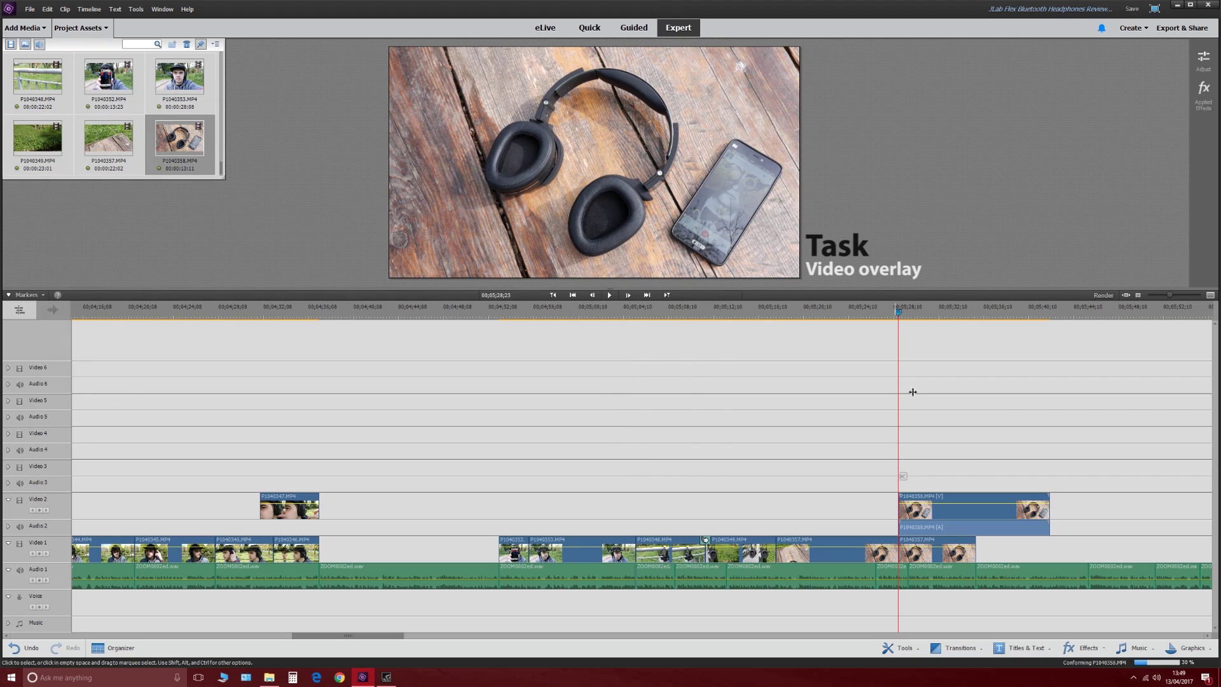
right_click(938, 502)
click(960, 337)
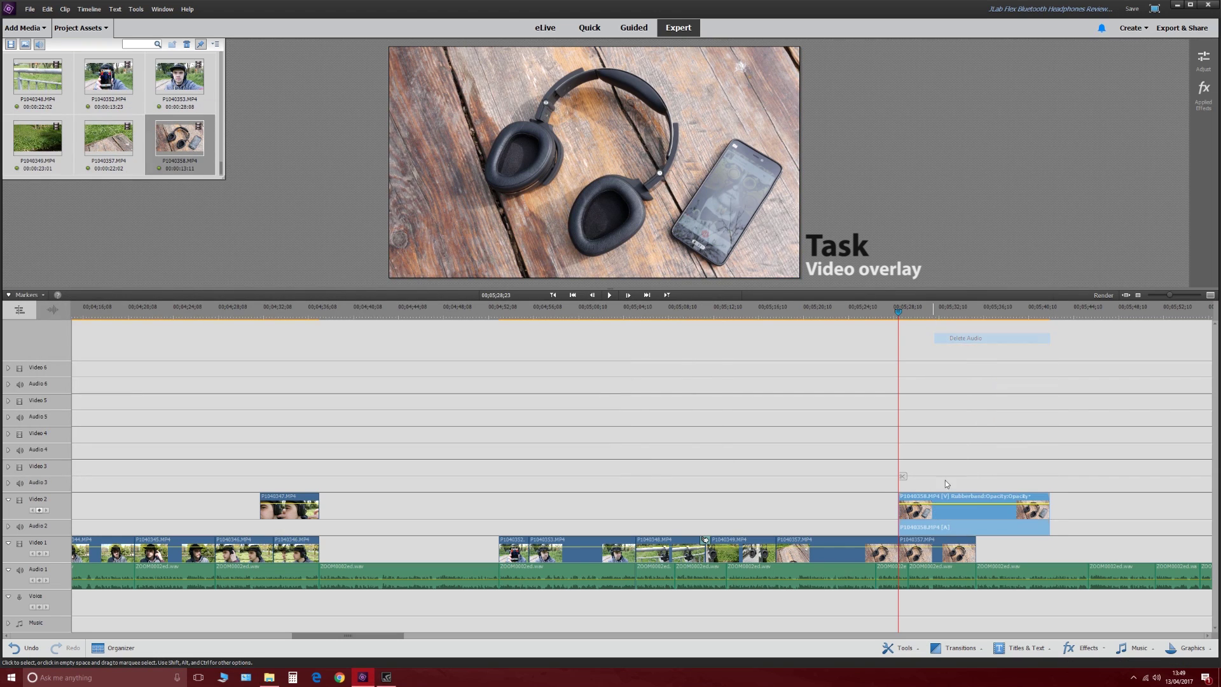
Trim the start of the P1040358.MP4 overlay and give it a video fade-in beginning slightly before the playhead.
mouse_move(895, 500)
mouse_down()
mouse_move(928, 498)
mouse_move(910, 498)
mouse_up()
right_click(917, 512)
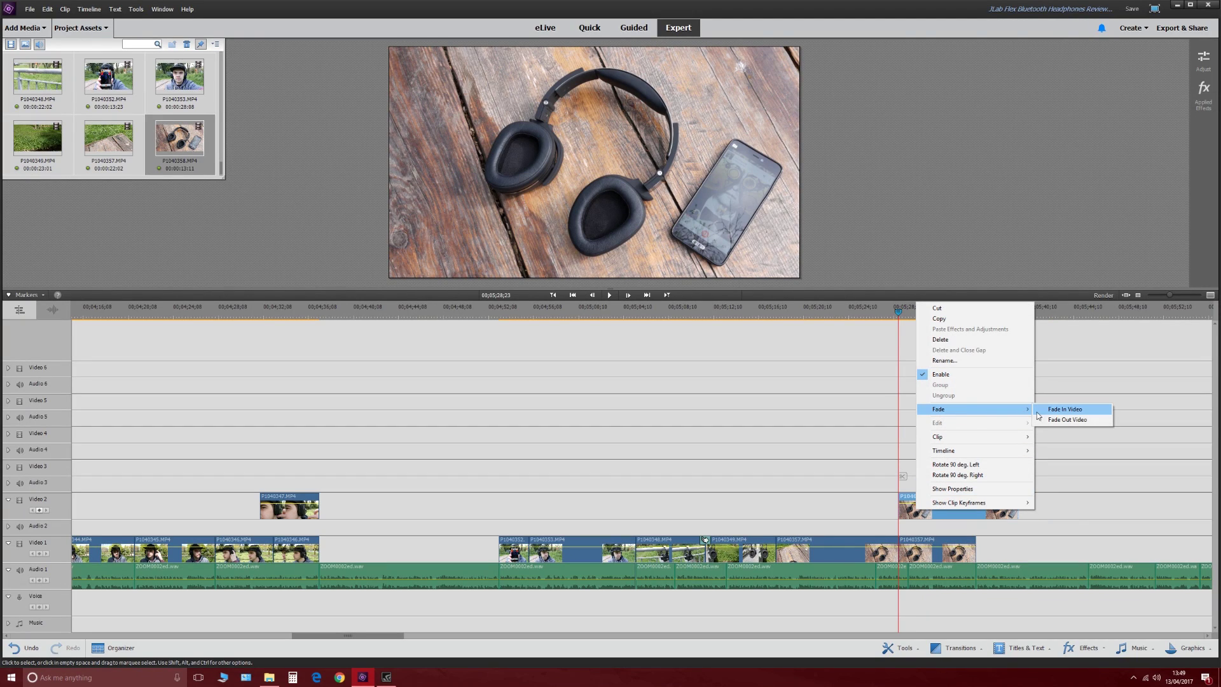
click(1038, 412)
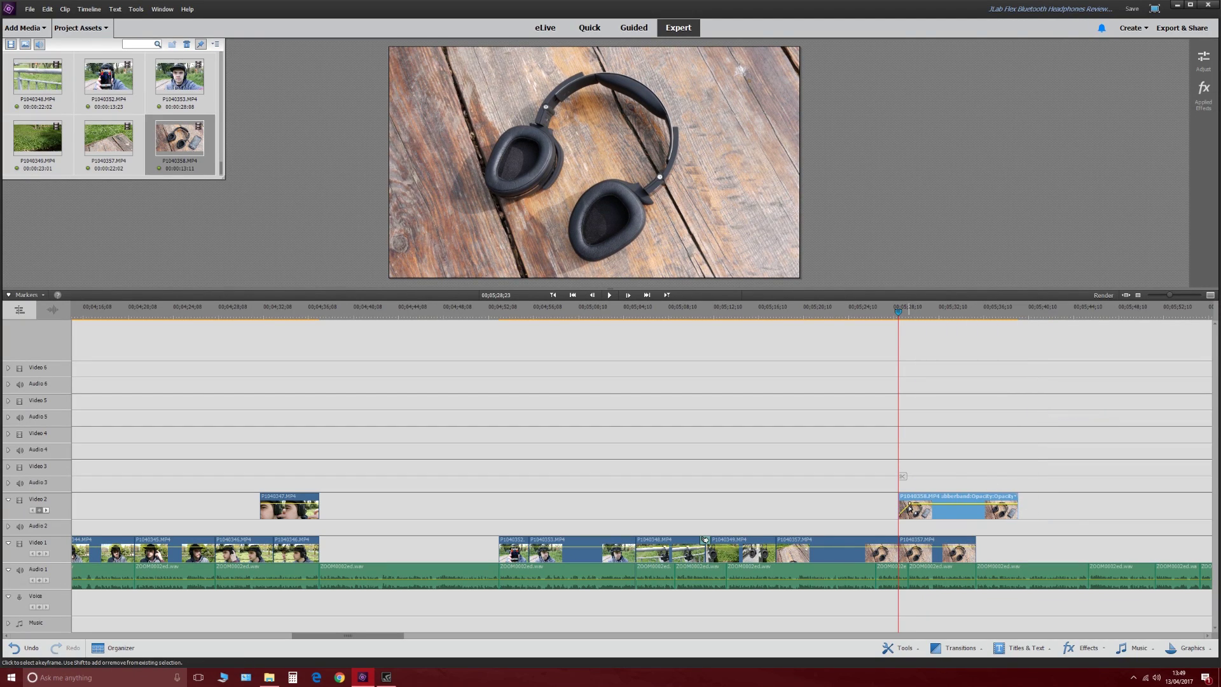
drag(909, 507, 921, 495)
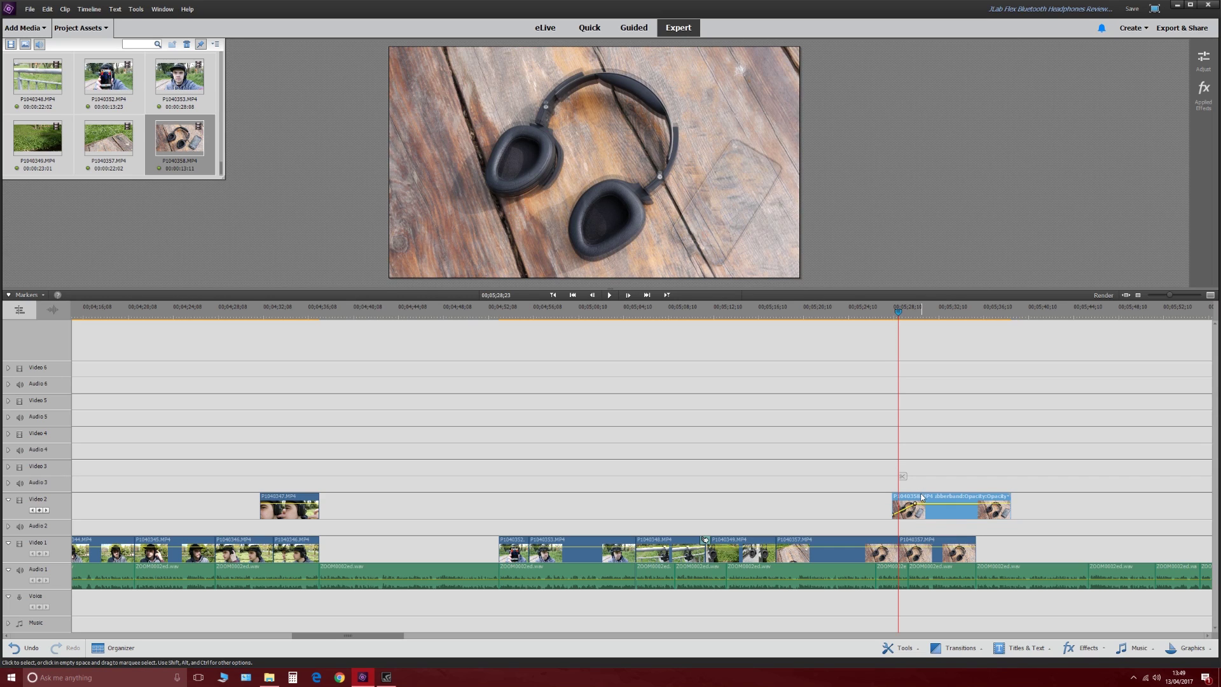
Play back the P1040358.MP4 overlay's fade-in from the start of the clip.
drag(898, 312, 895, 317)
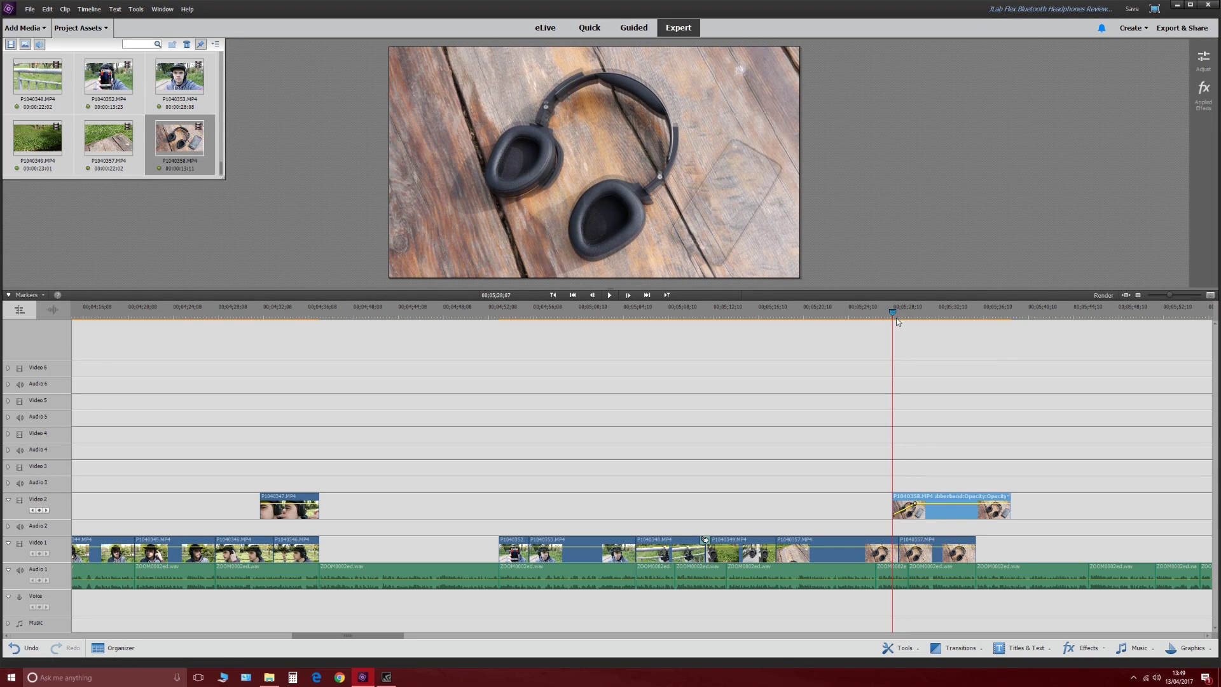
click(614, 298)
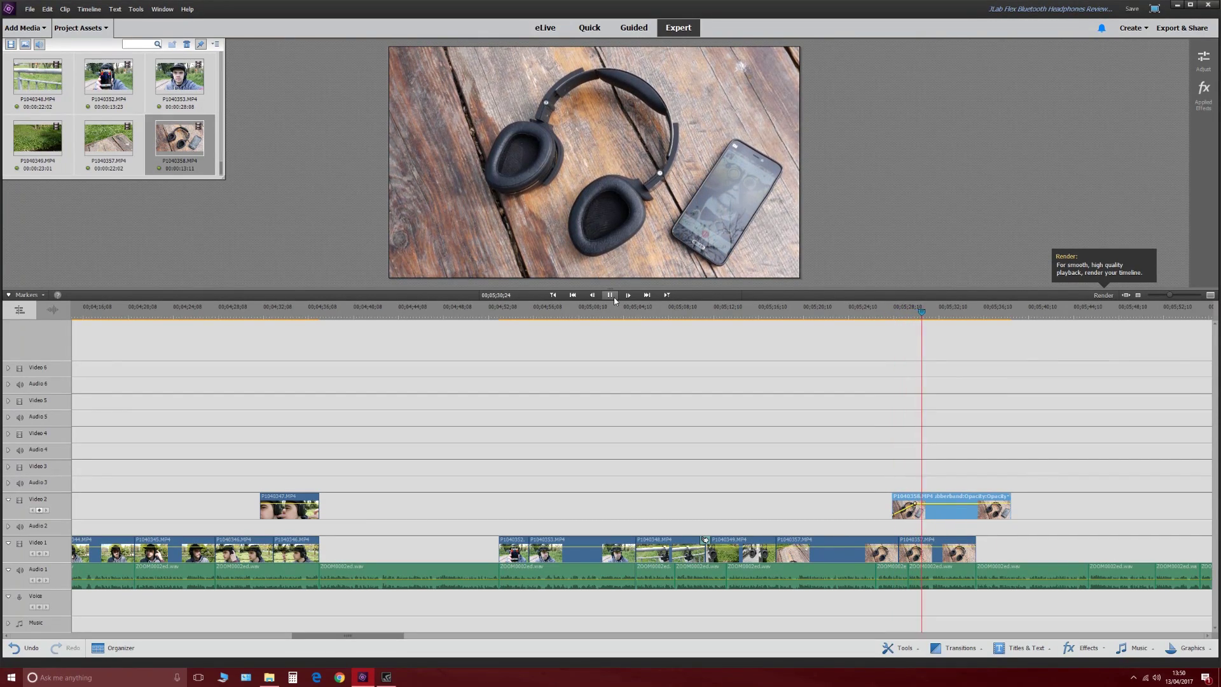
click(613, 297)
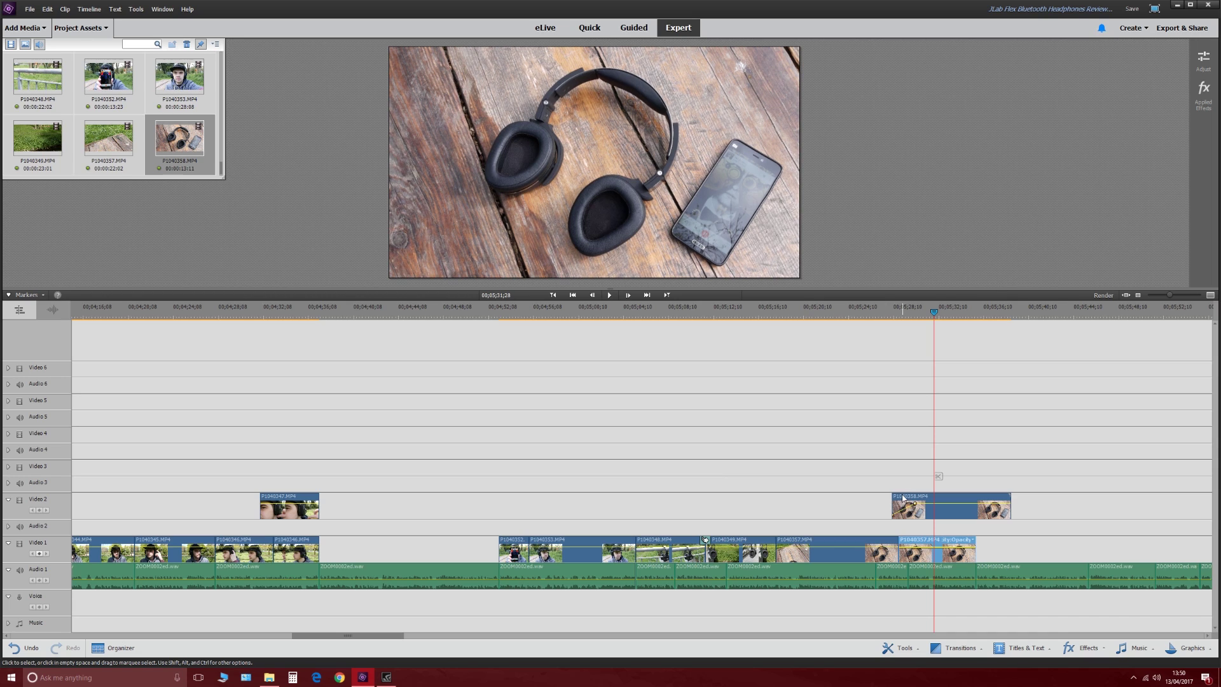
Shift the P1040358.MP4 overlay slightly later on Video 2, flush with the start of the last P1040357.MP4 piece, and play it back.
drag(911, 506, 920, 503)
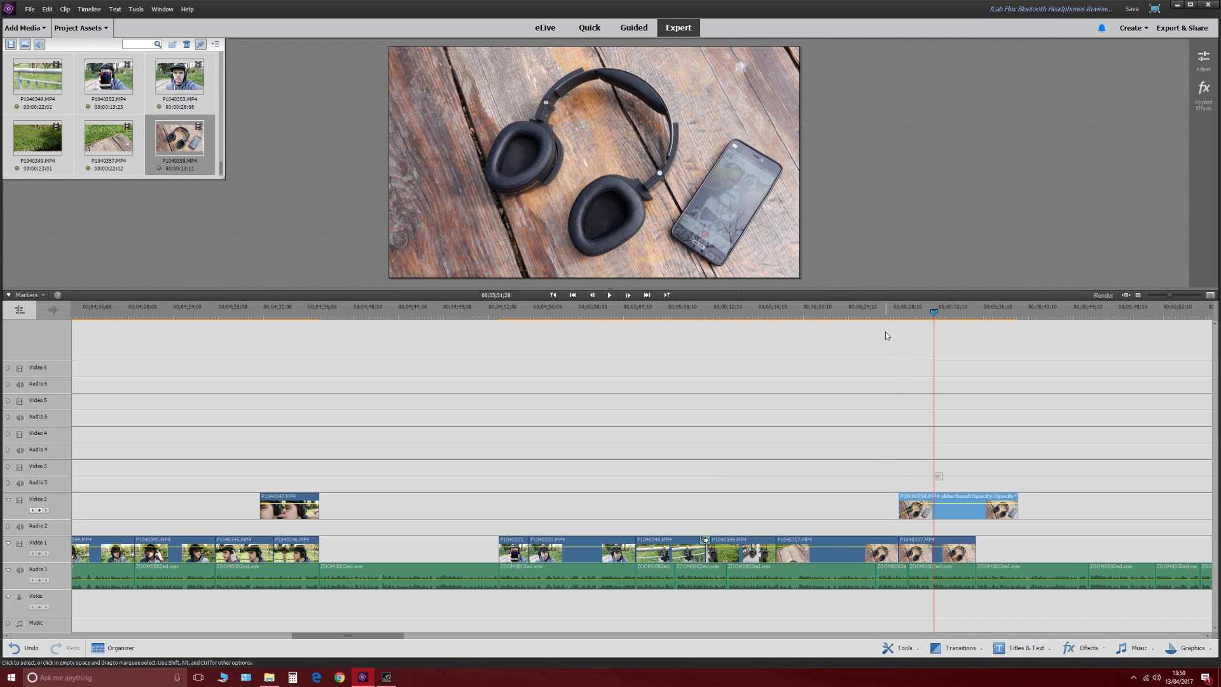
click(891, 312)
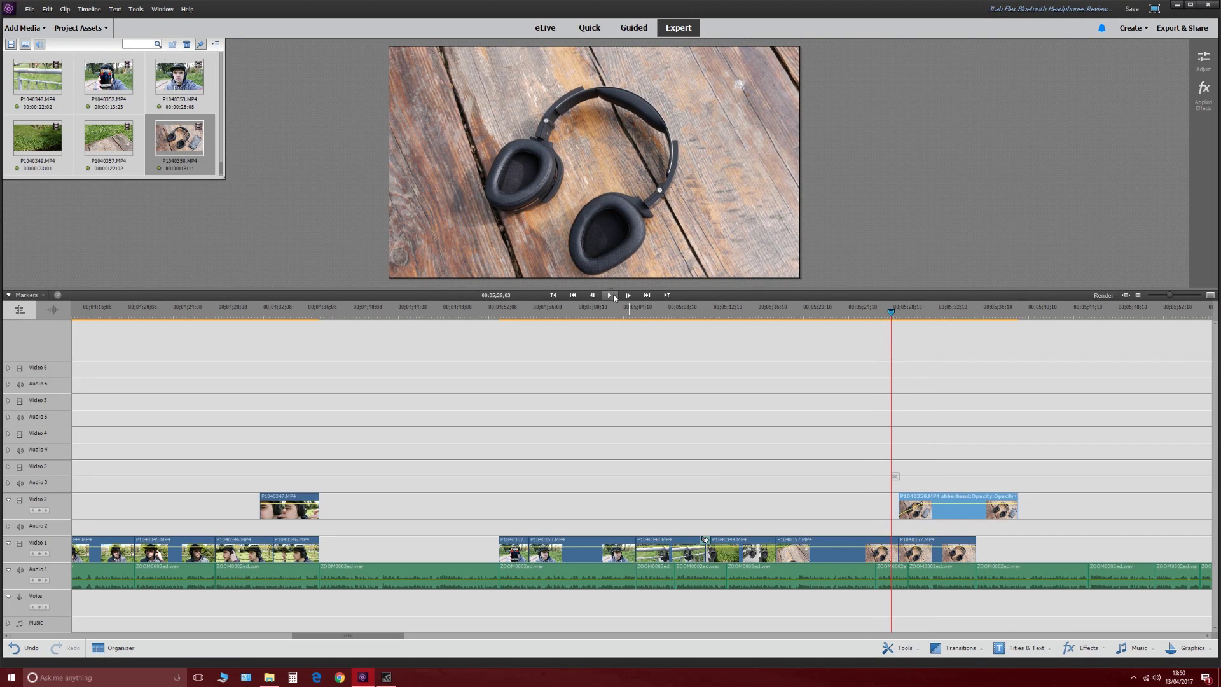
click(612, 295)
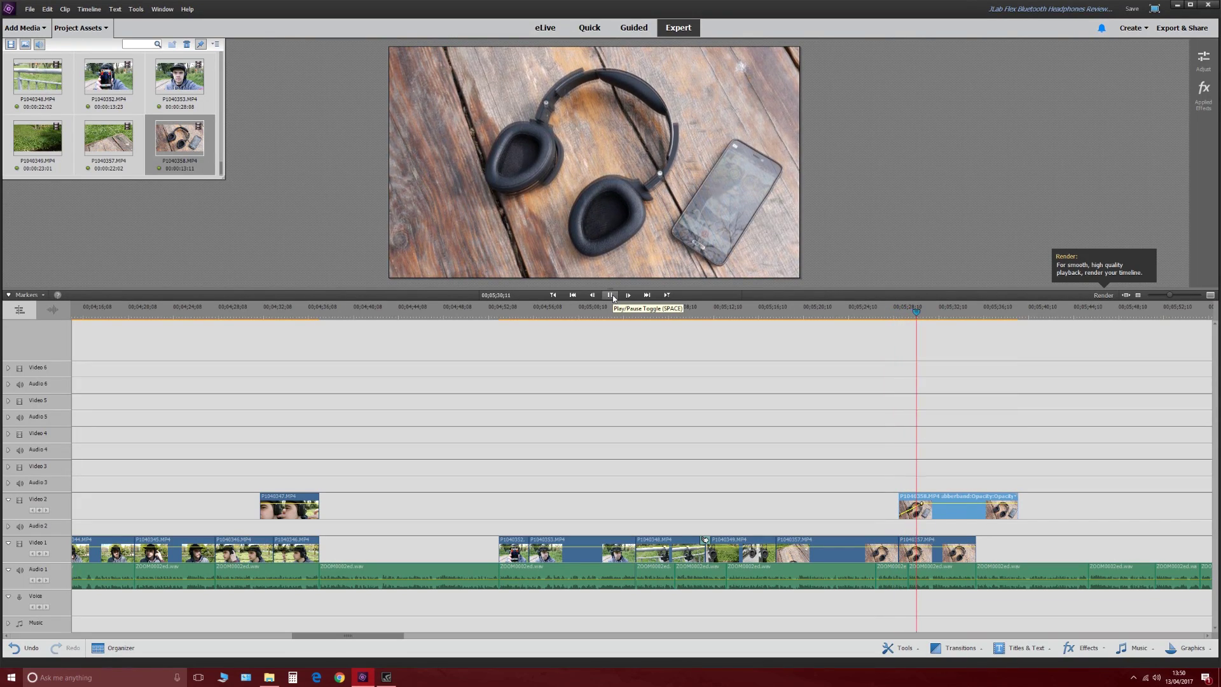
click(610, 295)
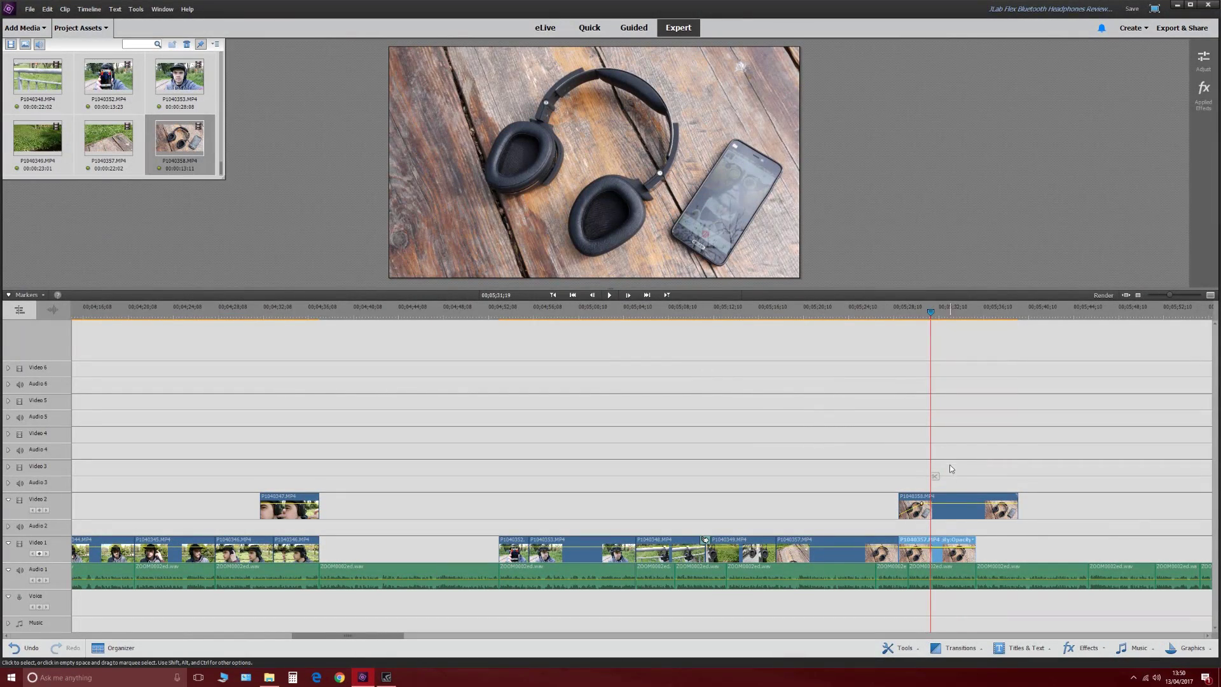
Trim the end of the P1040358.MP4 overlay to match the end of the P1040357.MP4 clip below and play it back.
click(1204, 63)
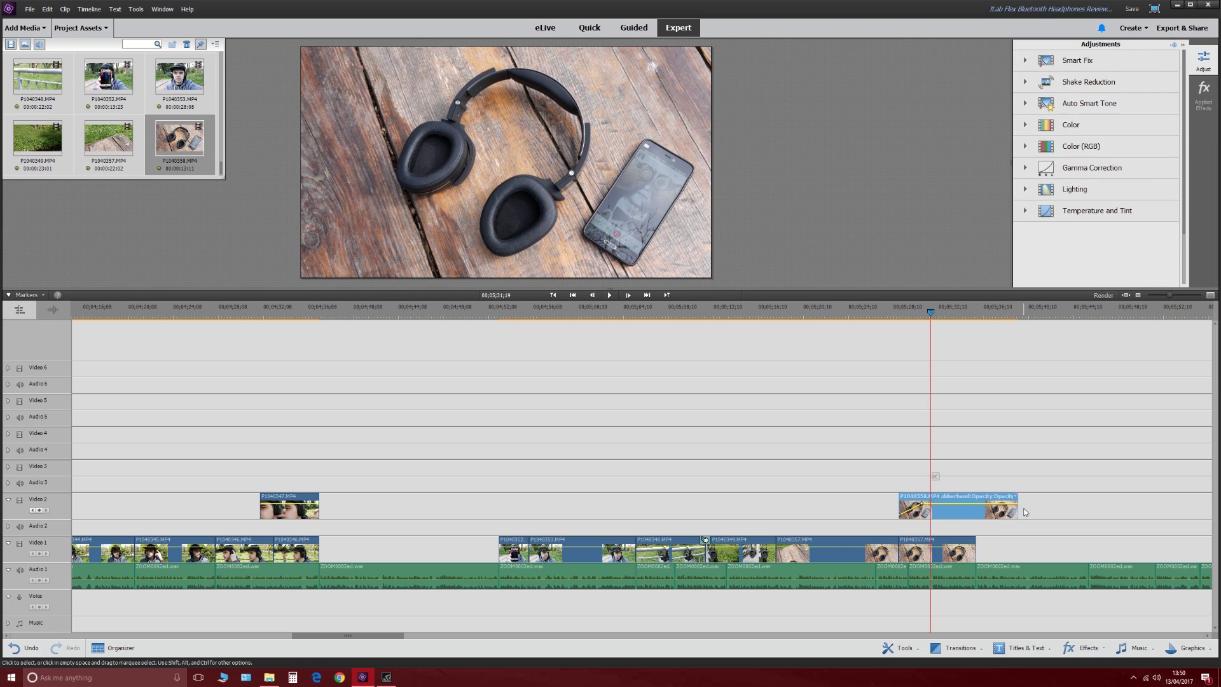
drag(1017, 509, 975, 509)
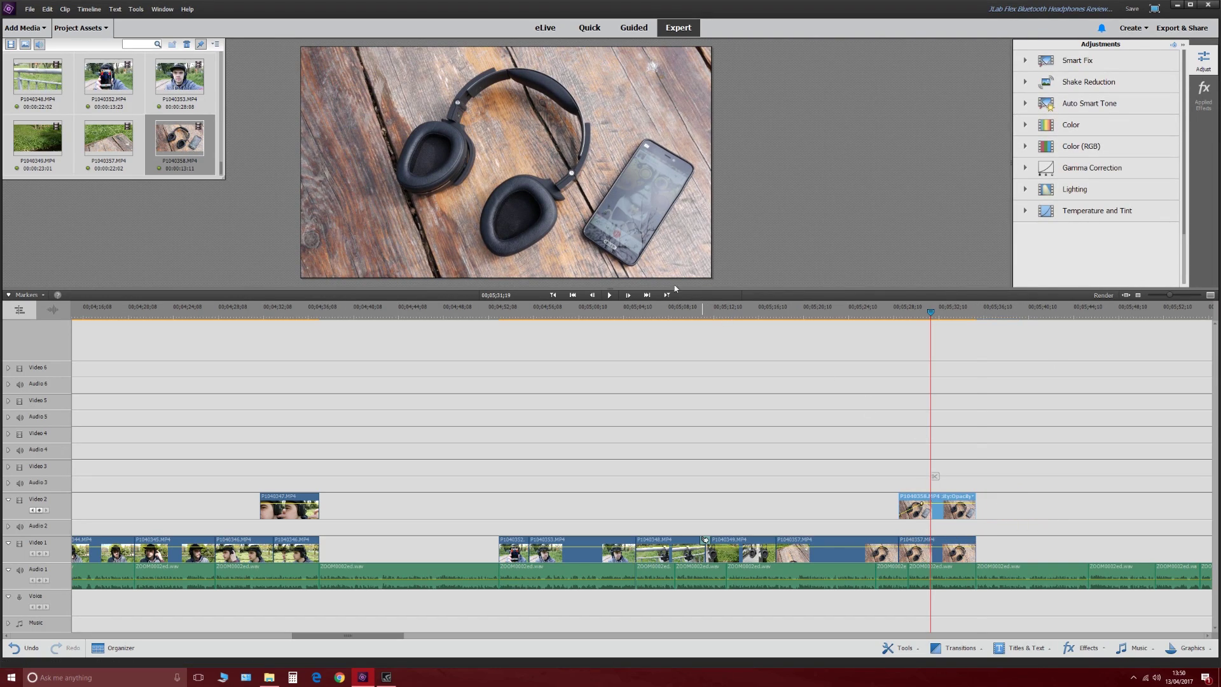
click(610, 295)
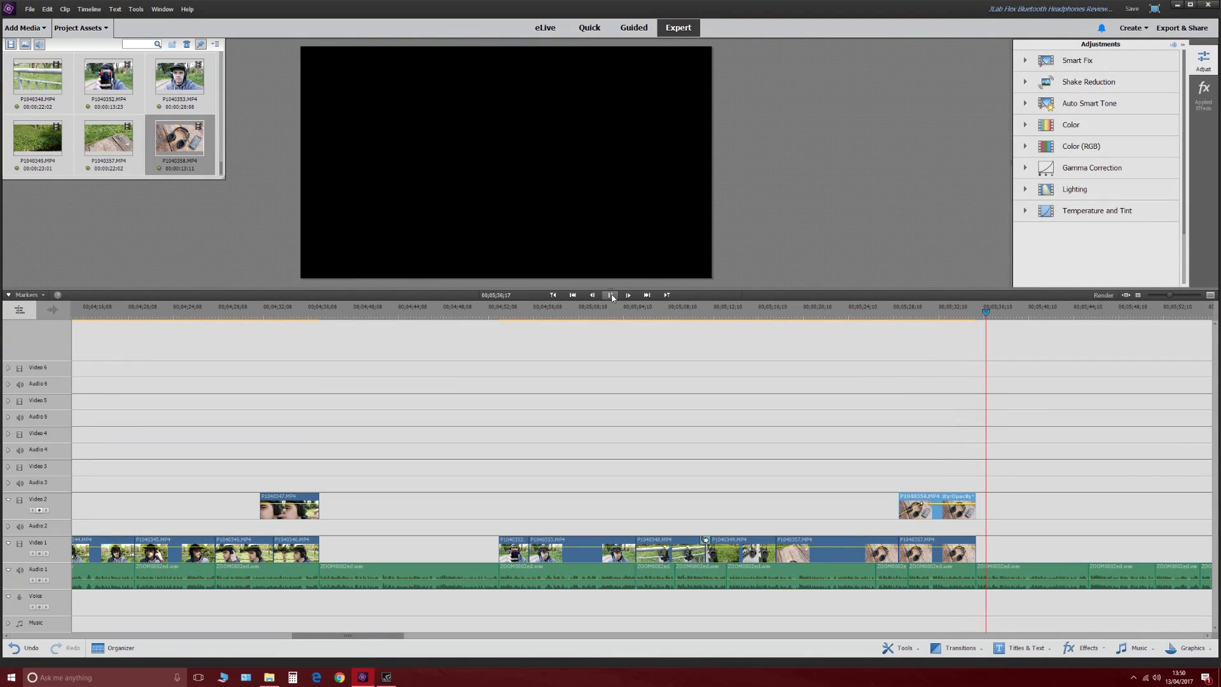
key(space)
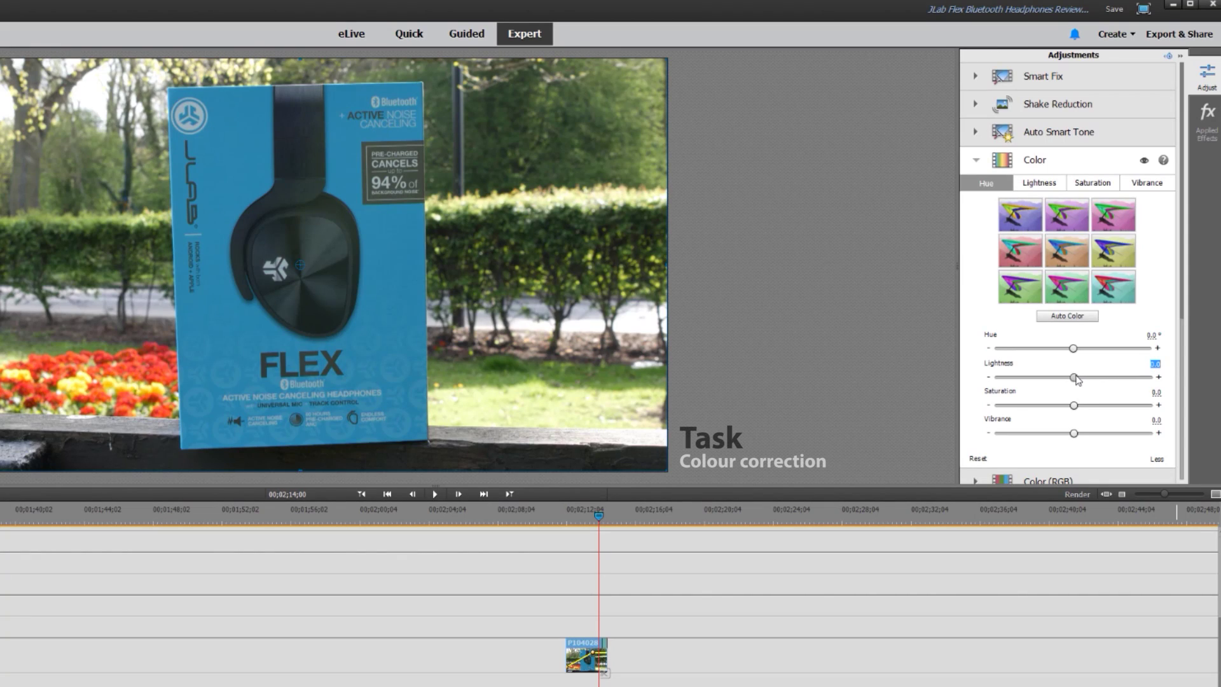
Colour-correct the headphone box clip with lightness 2.0, saturation -20.8 and vibrance -8, plus RGB values of red 89, green 104 and blue 111.
drag(1074, 377, 1079, 379)
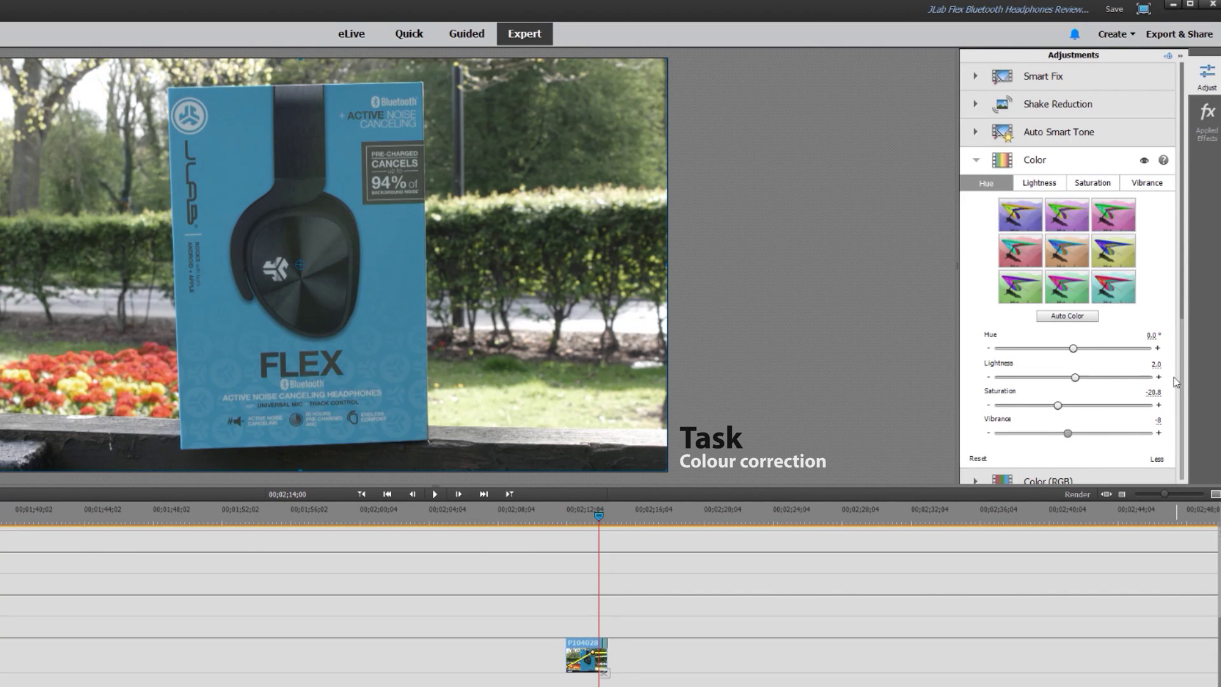
scroll(1181, 300, down, 3)
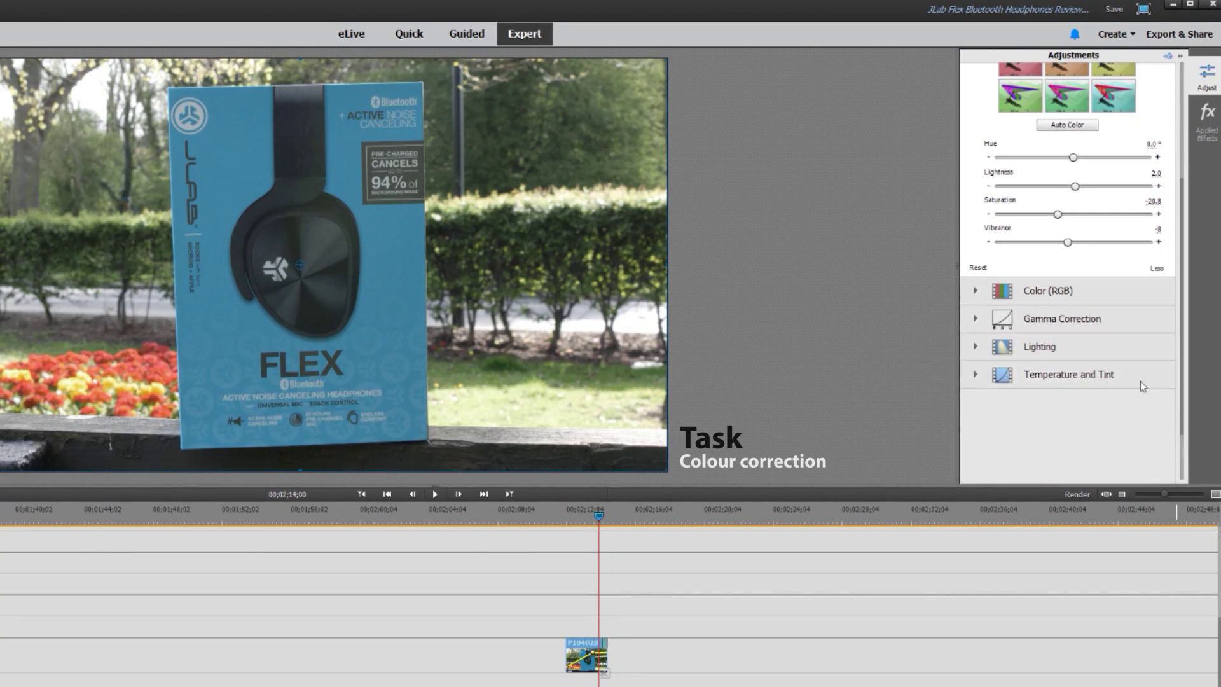
click(1094, 291)
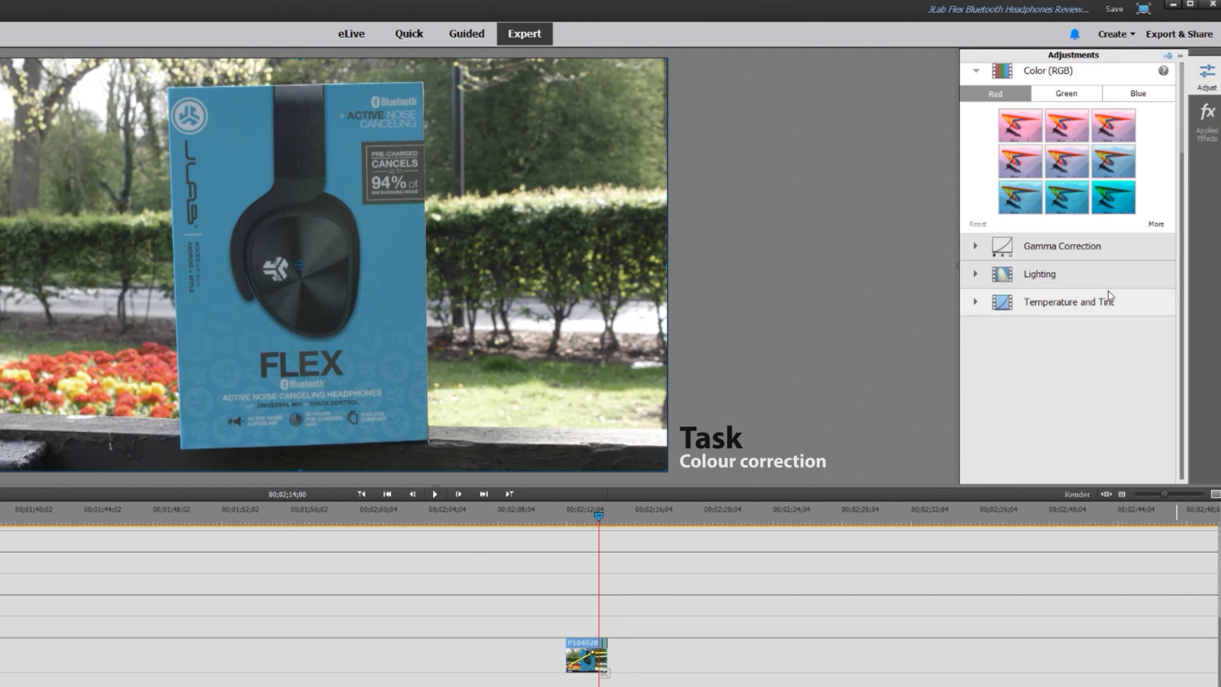
click(1156, 225)
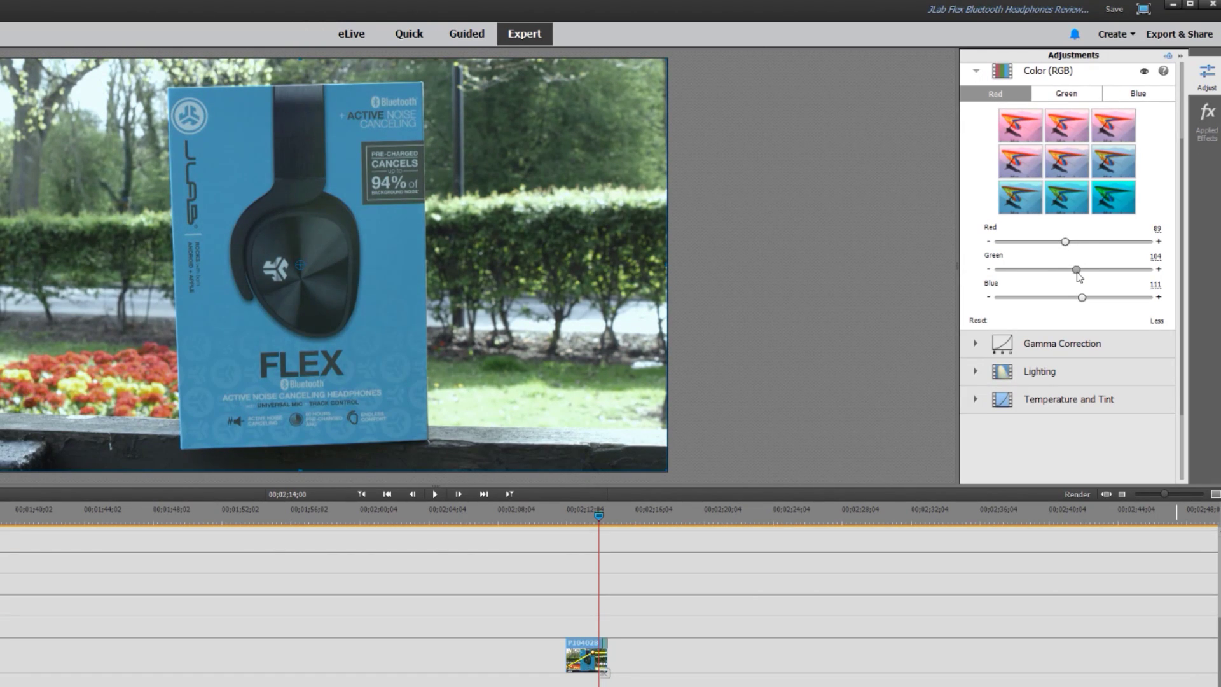
Set the headphone box clip's gamma correction to 10.
click(1091, 350)
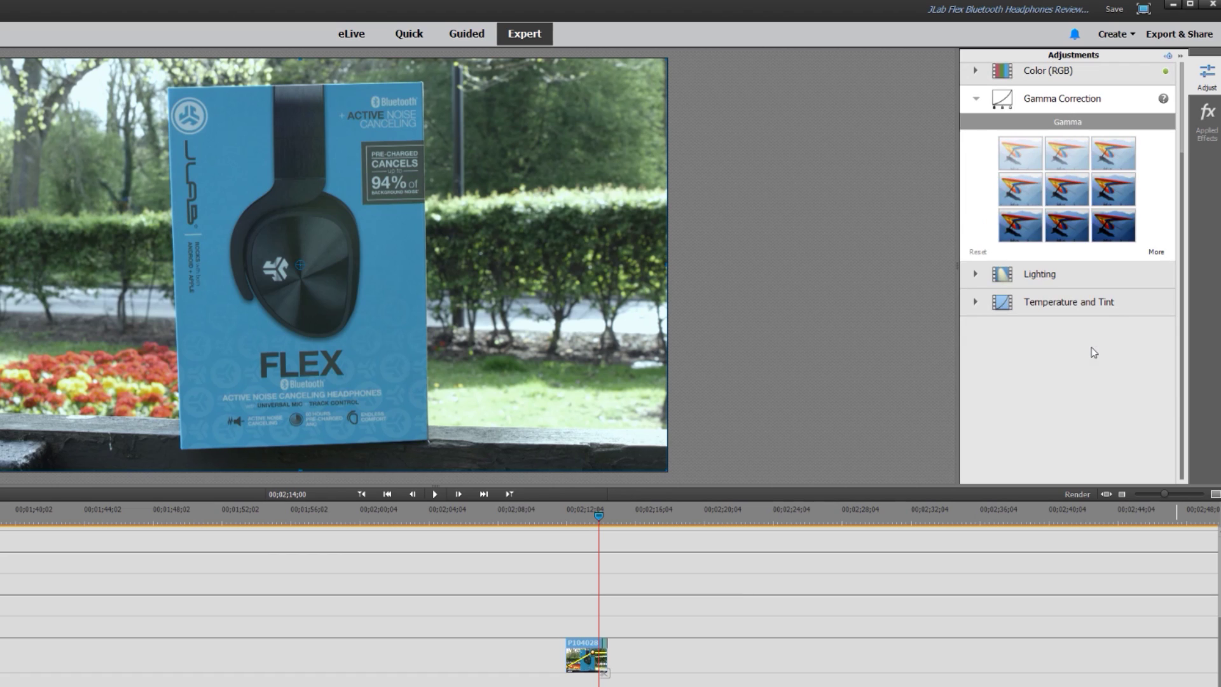
click(1155, 254)
drag(1052, 272, 1050, 272)
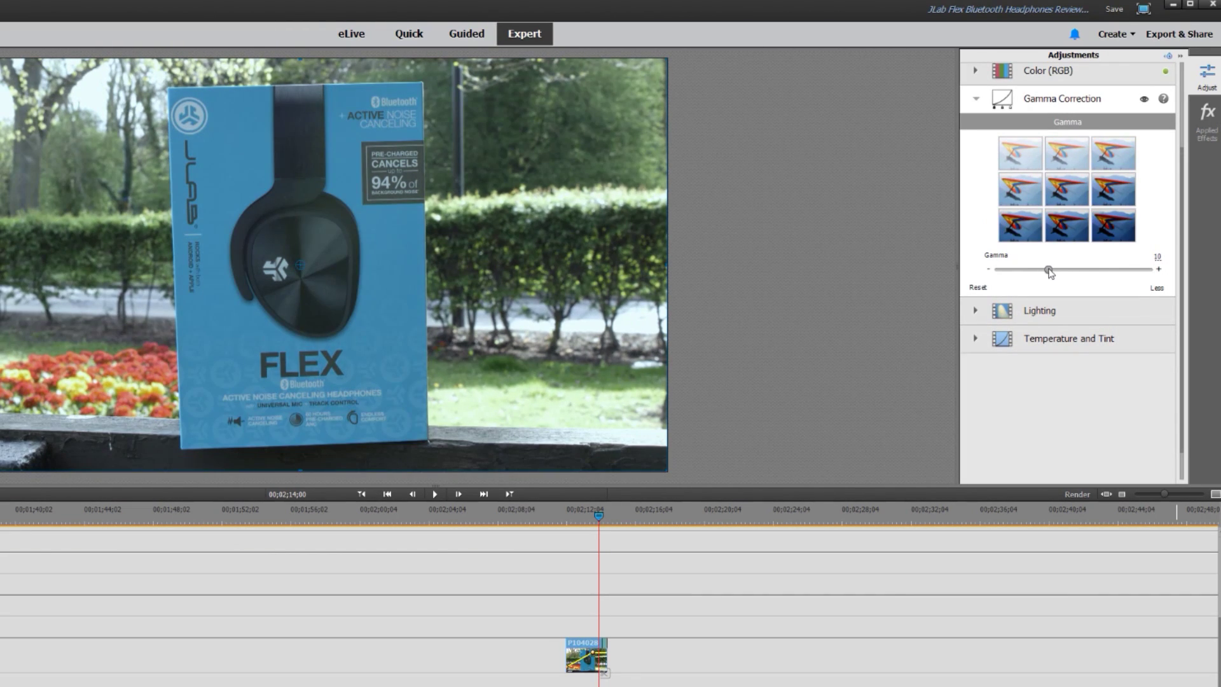
Set the box clip's lighting to brightness 21, contrast -13 and exposure 10, and open the detailed Temperature and Tint controls.
click(1048, 310)
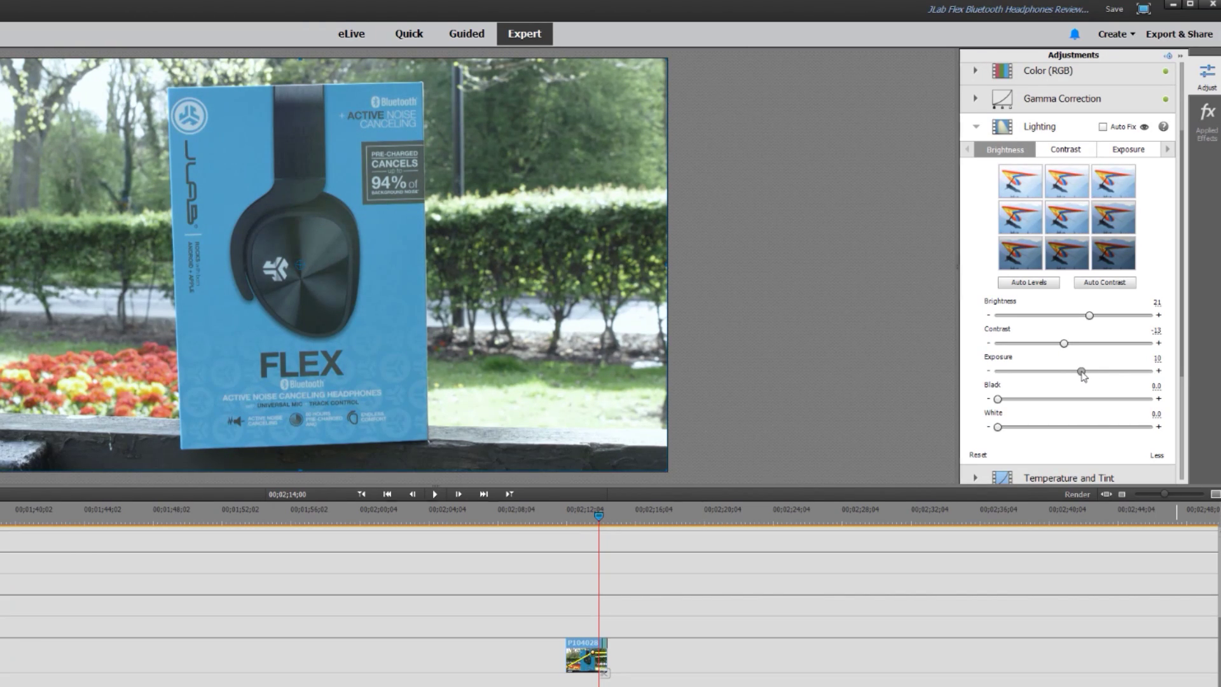
scroll(1159, 210, down, 3)
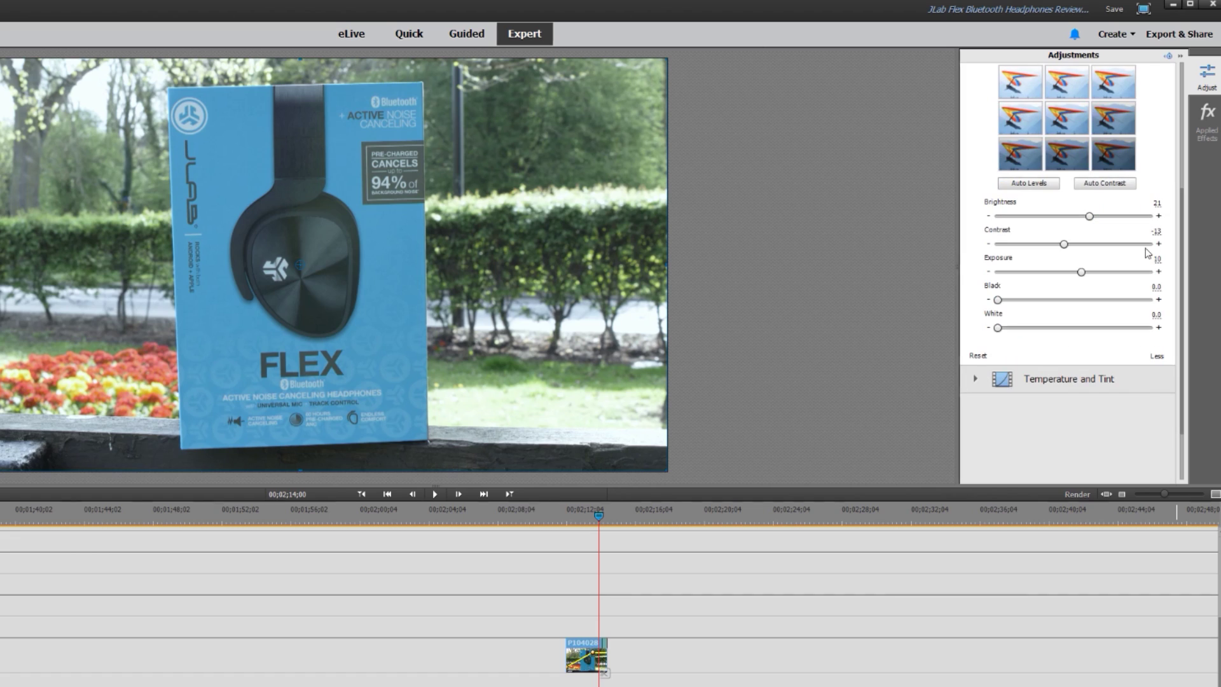
click(1076, 382)
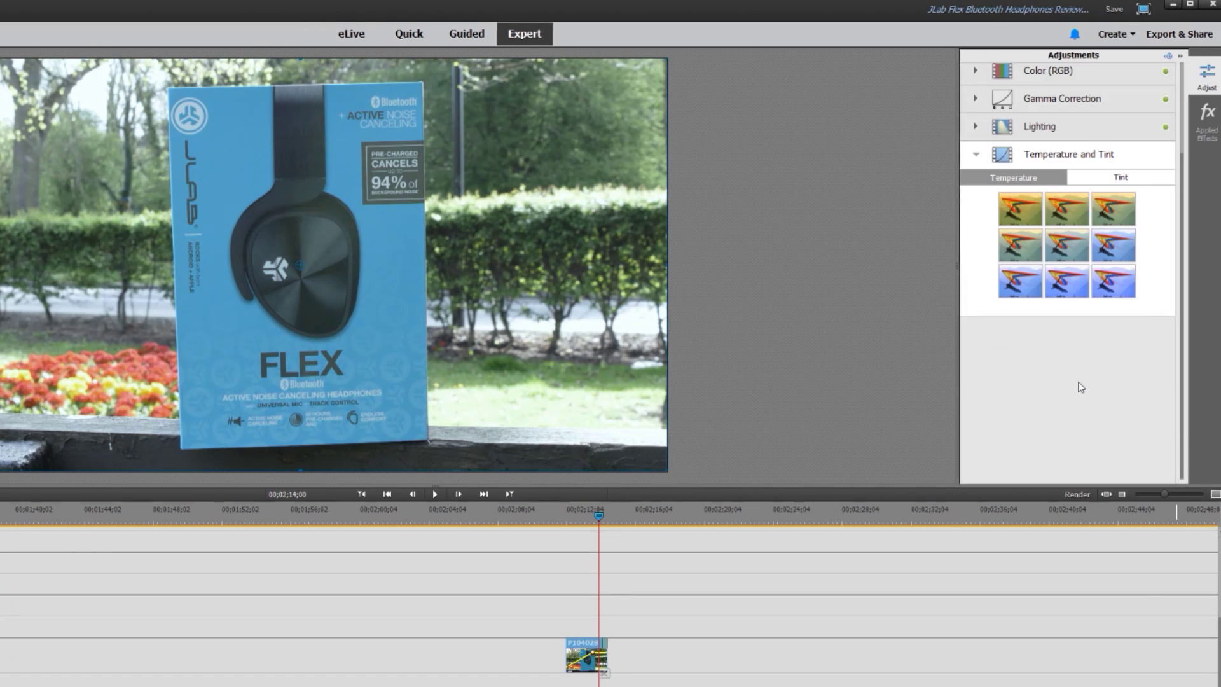
click(1157, 310)
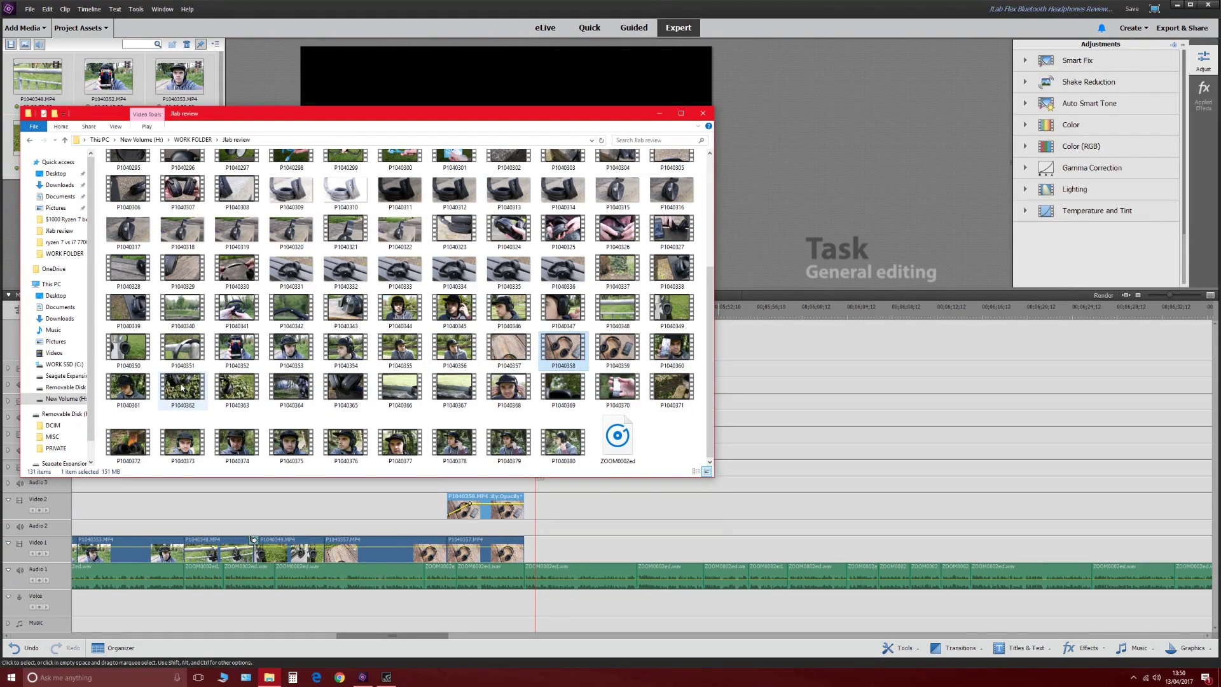
Add P1040362 from the Jlab review folder to Video 2 directly after P1040358.MP4 and delete its audio.
mouse_move(182, 385)
mouse_down()
mouse_move(479, 490)
mouse_move(537, 496)
mouse_up()
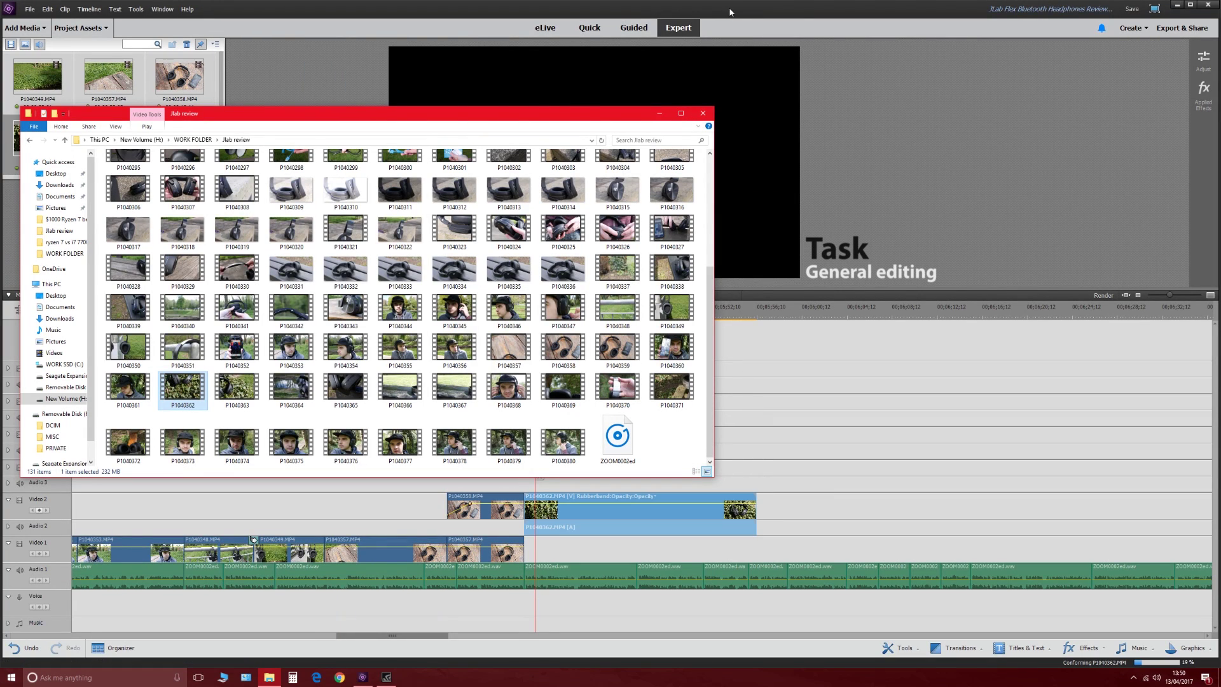
click(659, 114)
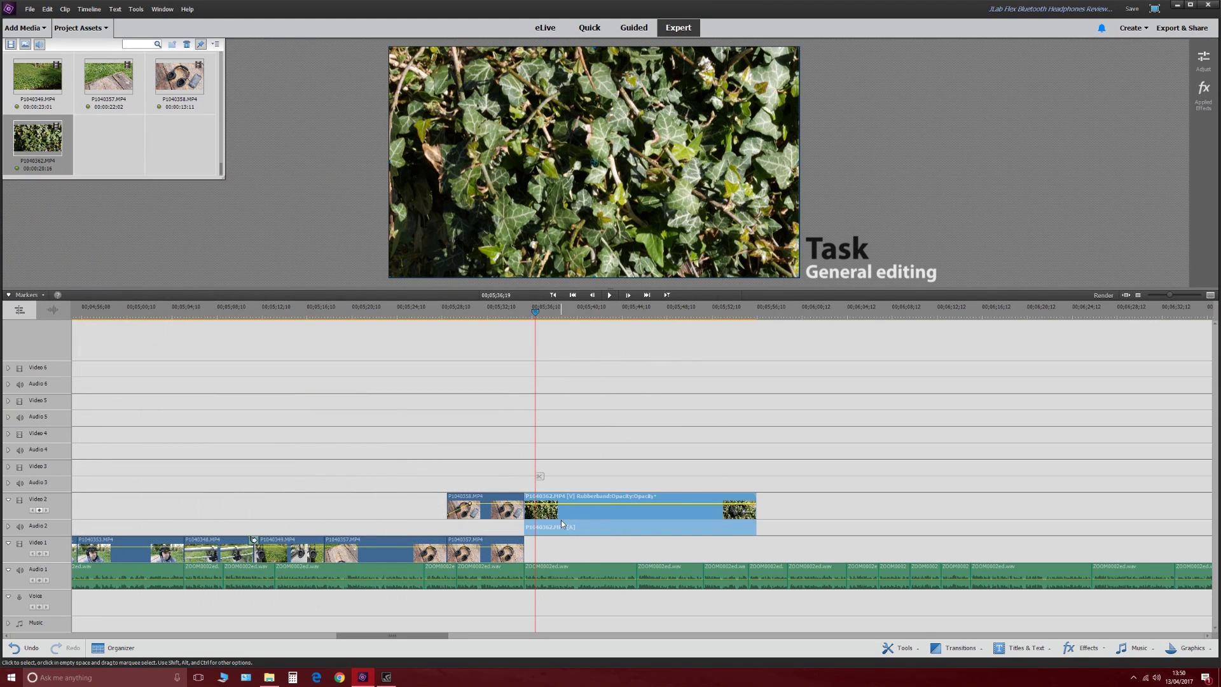
right_click(562, 520)
click(620, 387)
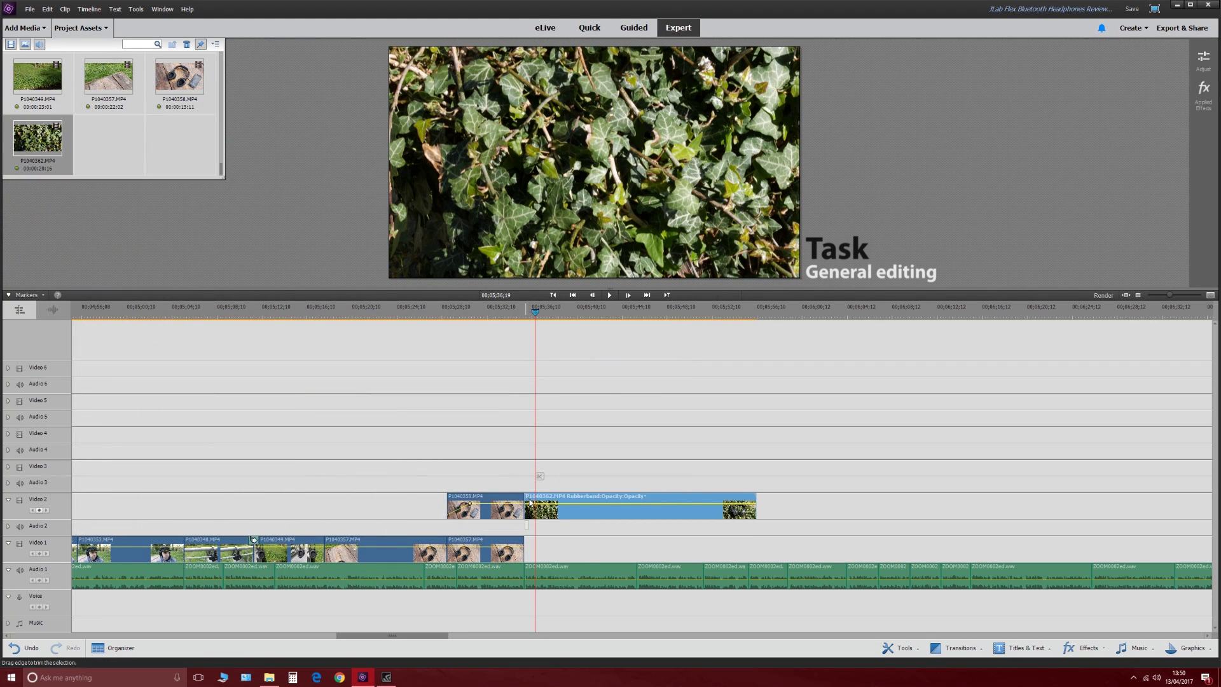
Trim the start of P1040362.MP4 and move it onto Video 1, aligned with the next narration cut and leaving a gap before it.
drag(529, 502, 561, 503)
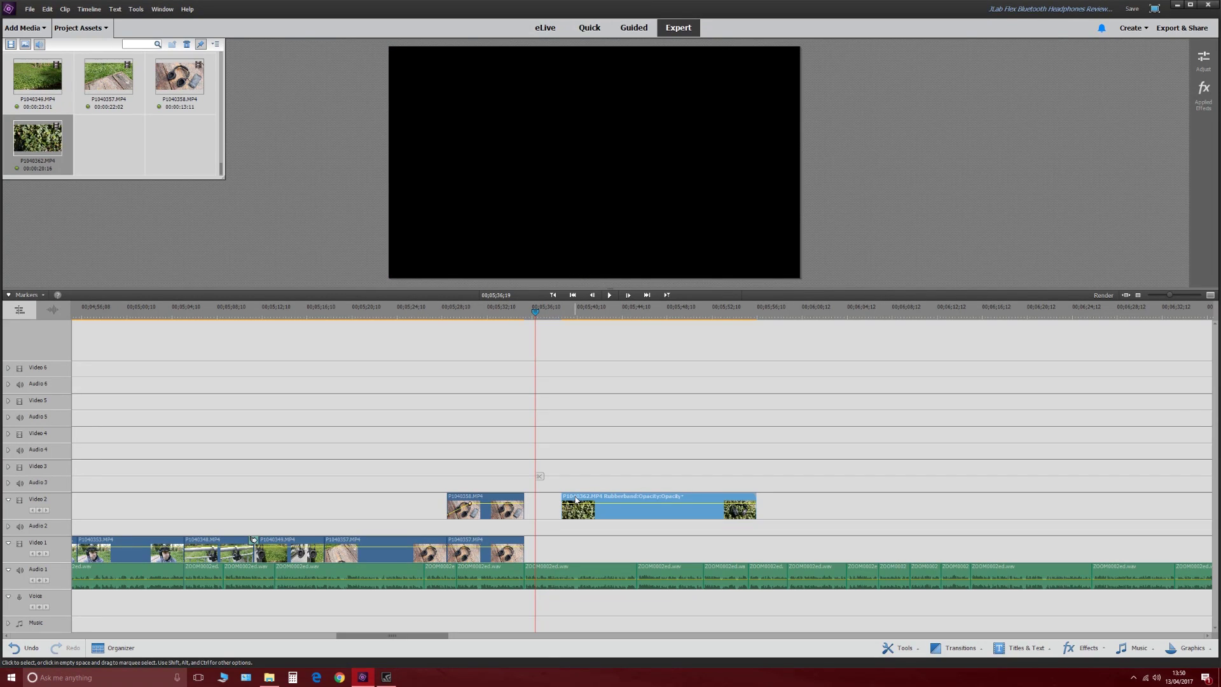
drag(618, 542, 656, 544)
Preview the P1040360 video from the Jlab review folder in the Films & TV player.
click(263, 677)
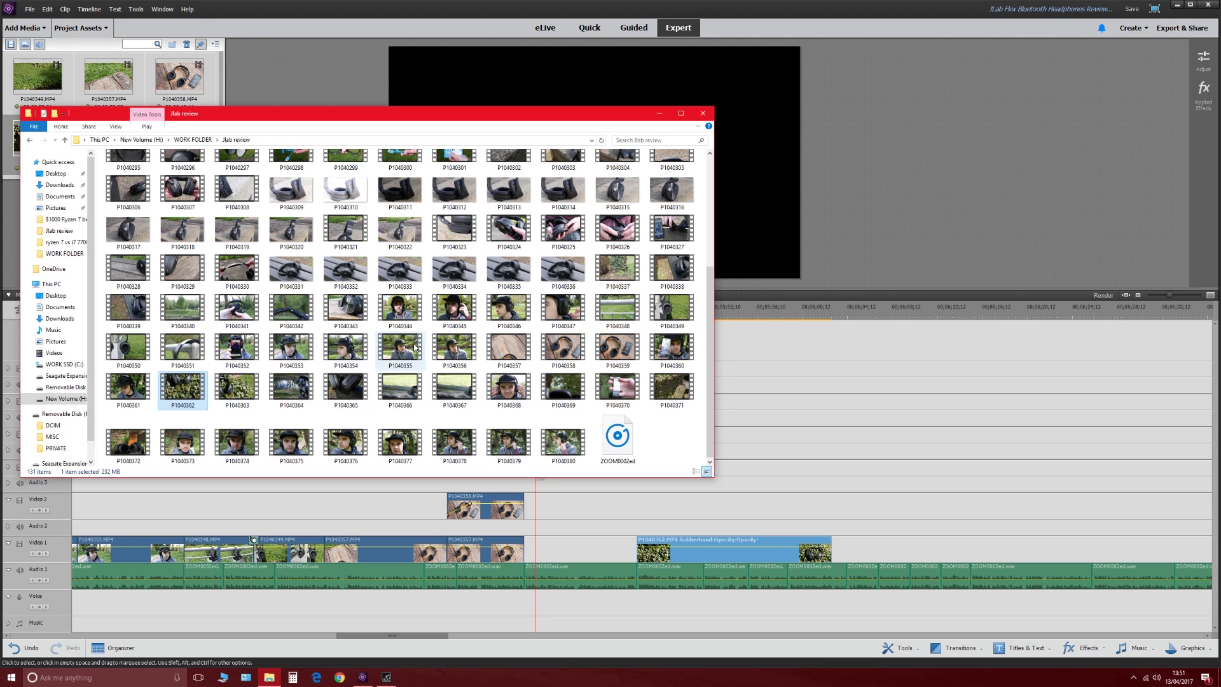
double_click(670, 349)
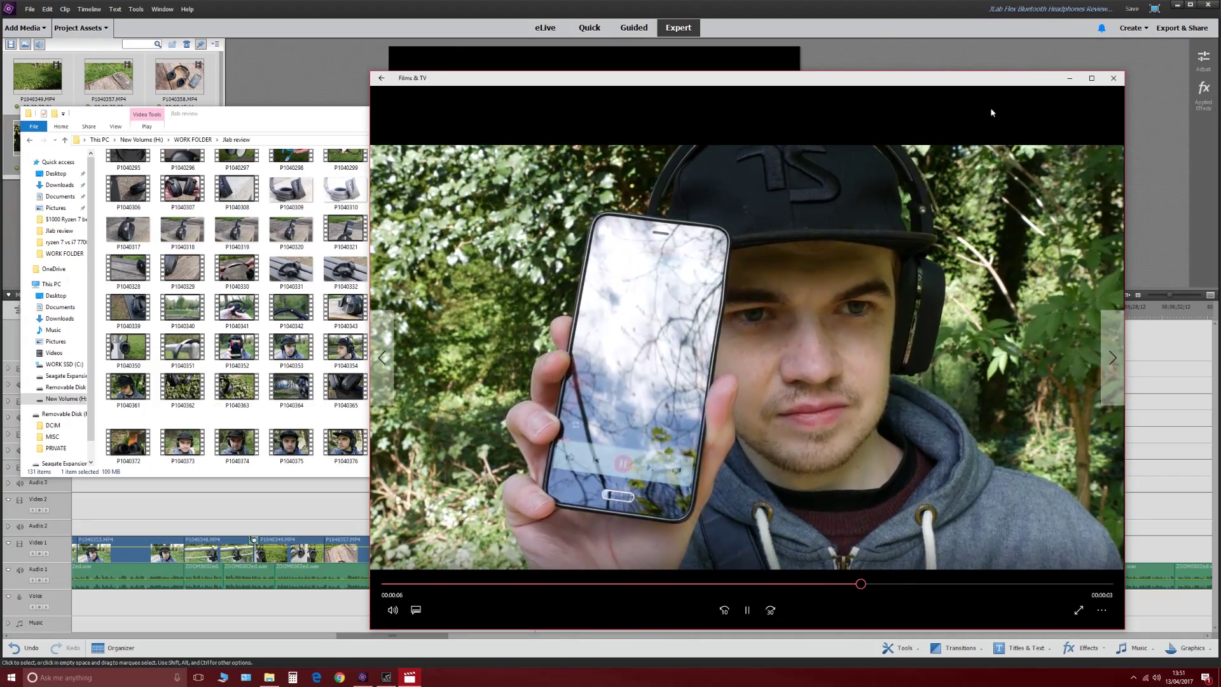
click(1112, 77)
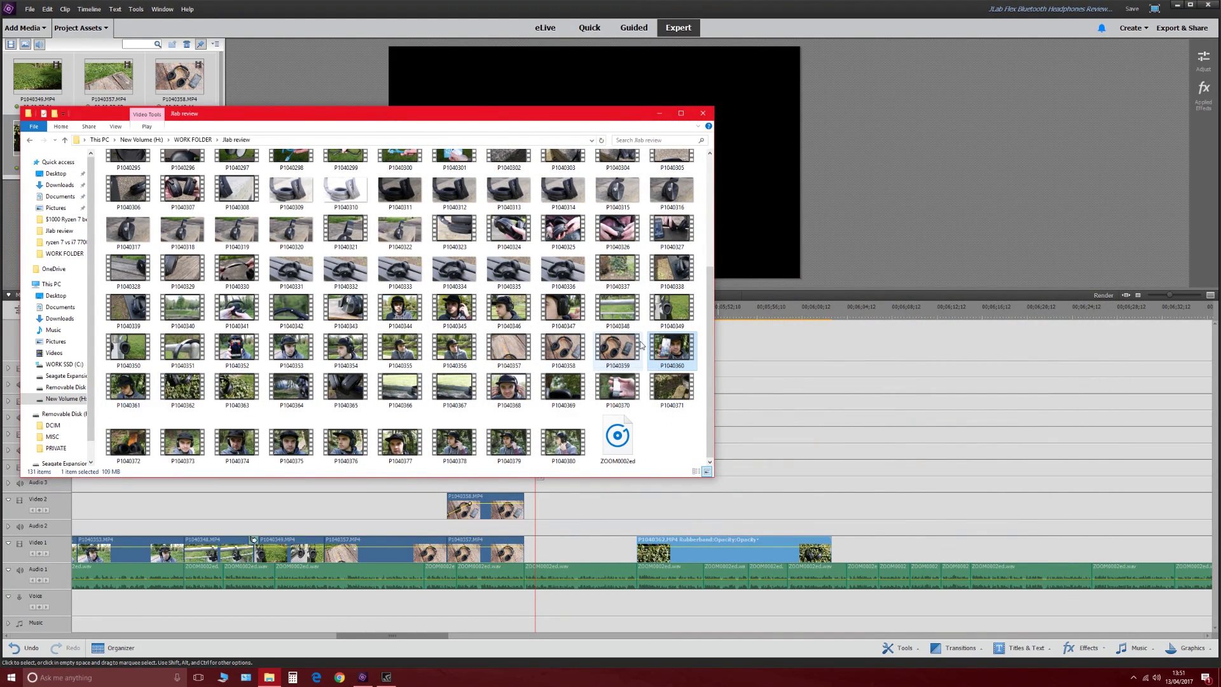
Add P1040360 from the Jlab review folder to an empty stretch of Video 4 and delete its audio.
drag(675, 354, 842, 442)
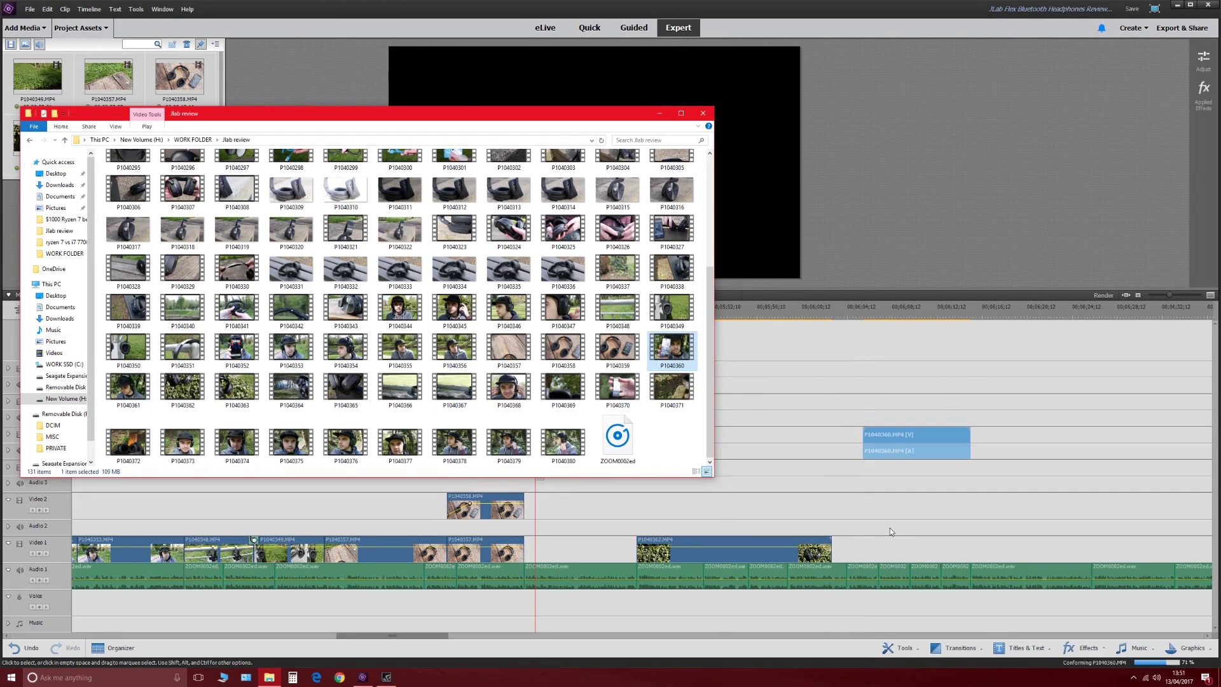
click(889, 467)
right_click(888, 453)
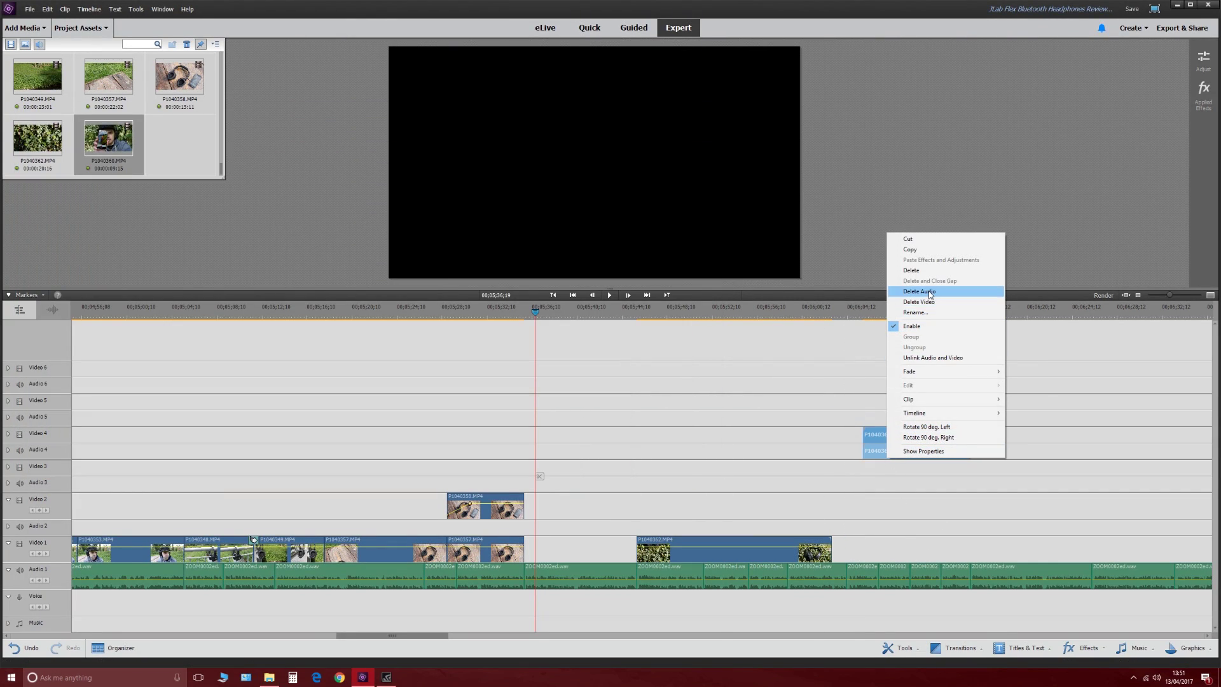
click(909, 290)
Trim P1040360.MP4 to a short piece and place it on Video 1 directly after the last P1040357.MP4 clip.
drag(864, 435, 880, 432)
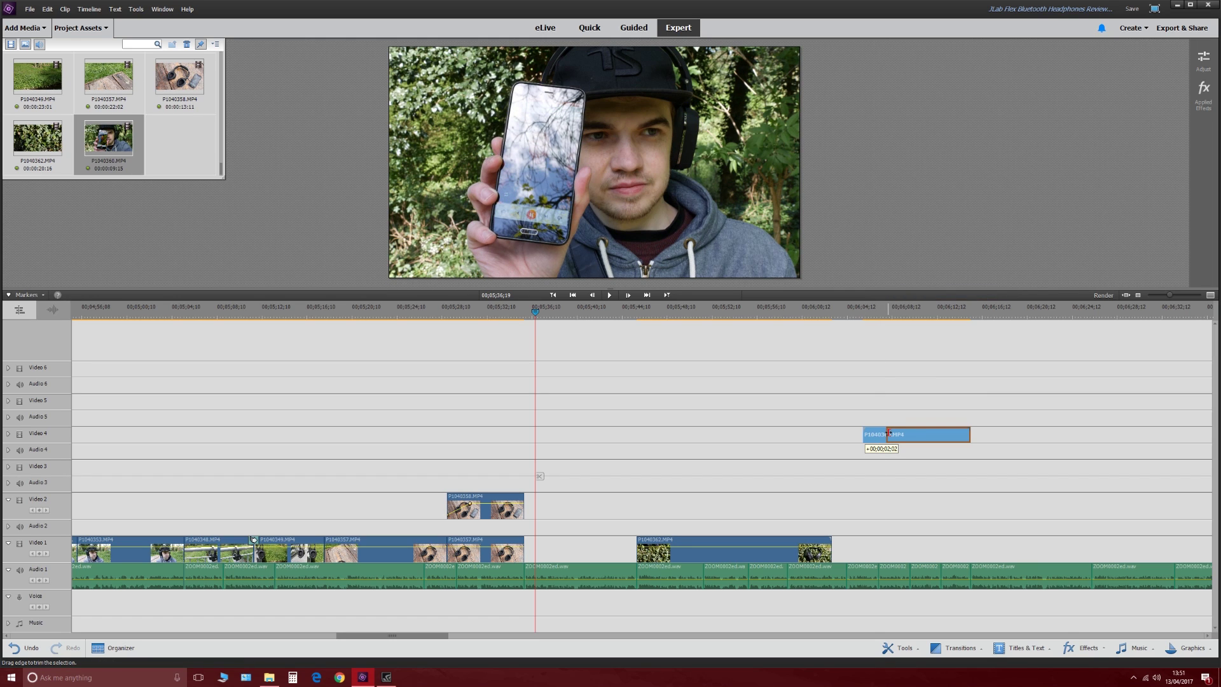
drag(882, 433, 869, 434)
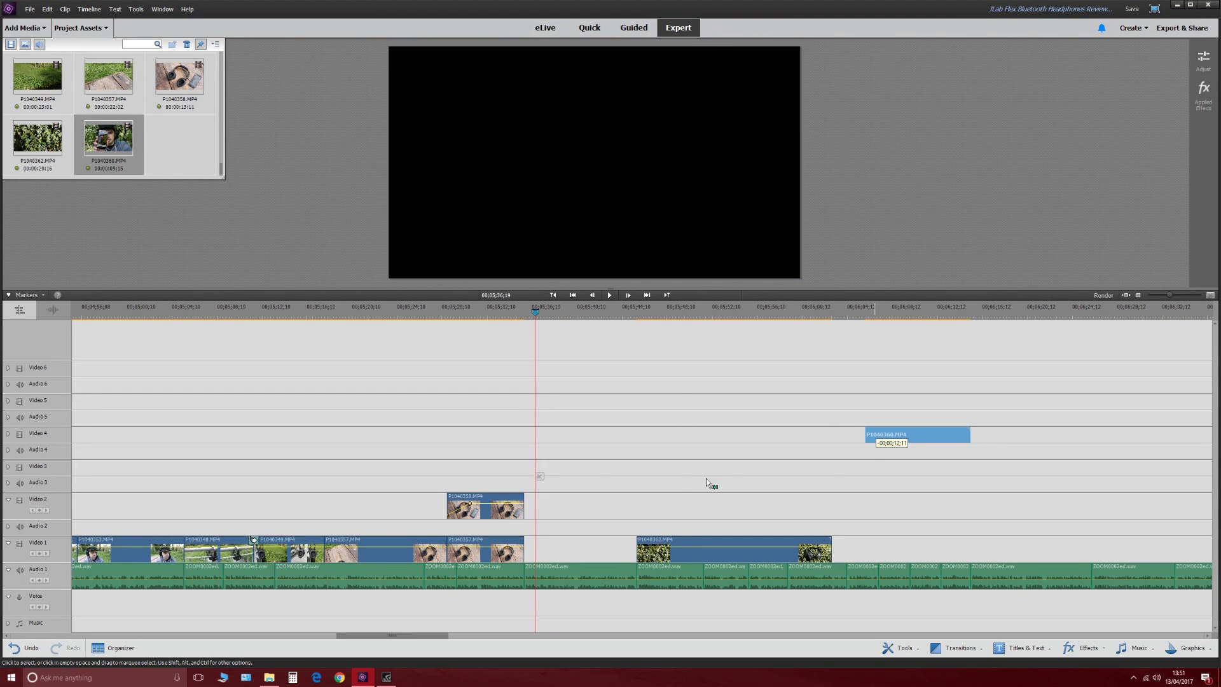
drag(706, 483, 554, 552)
Add P1040361 from the Jlab review folder to an empty stretch of Video 3 and delete its audio.
click(269, 677)
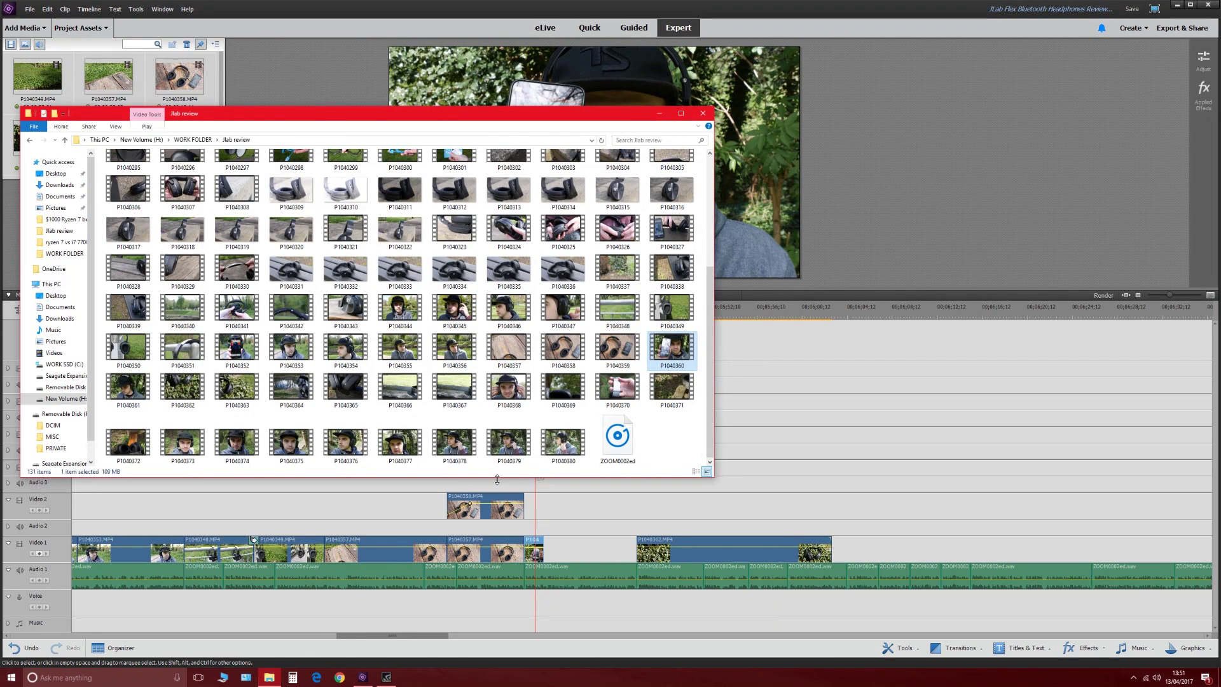
drag(128, 386, 863, 494)
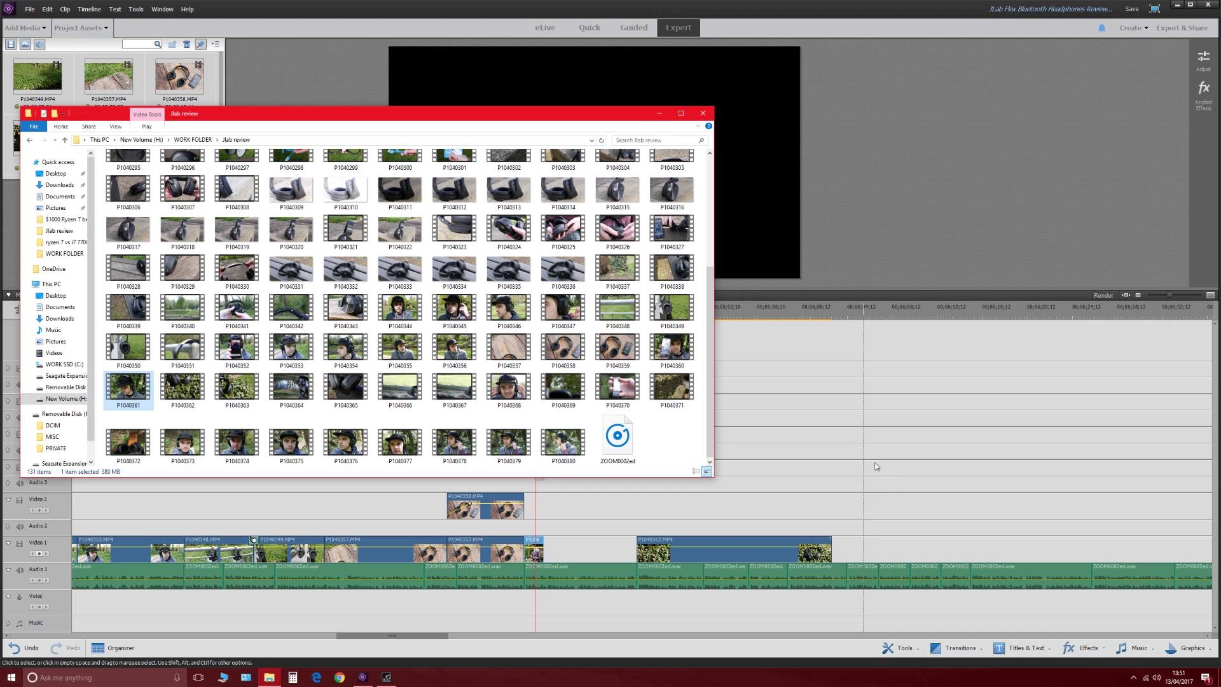
click(755, 20)
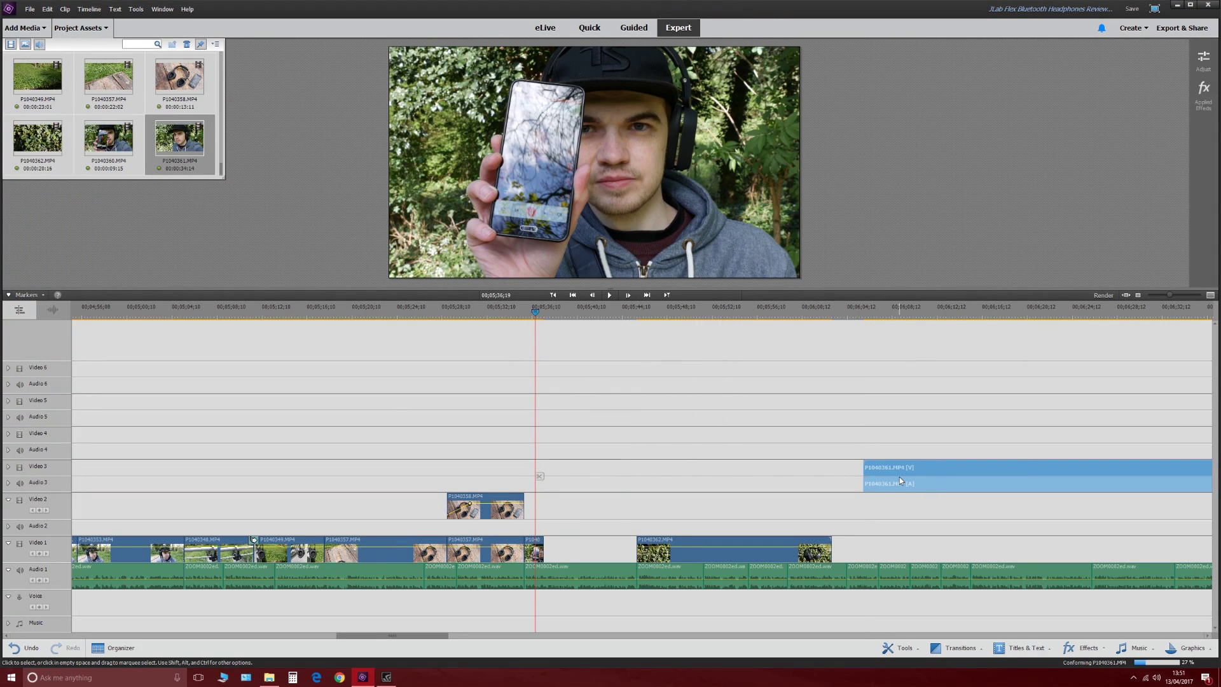
right_click(899, 477)
click(934, 316)
Trim P1040361.MP4, place it on Video 1 directly after P1040360.MP4, and play back the new section.
drag(865, 462, 559, 509)
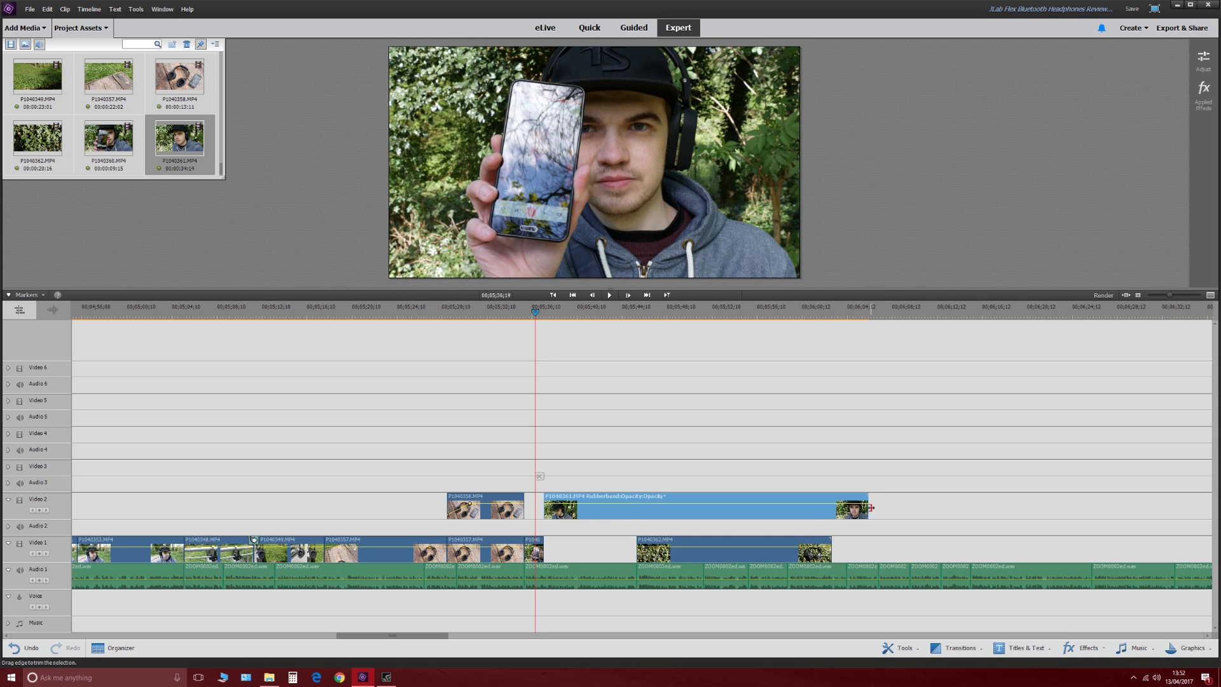
drag(617, 508, 578, 545)
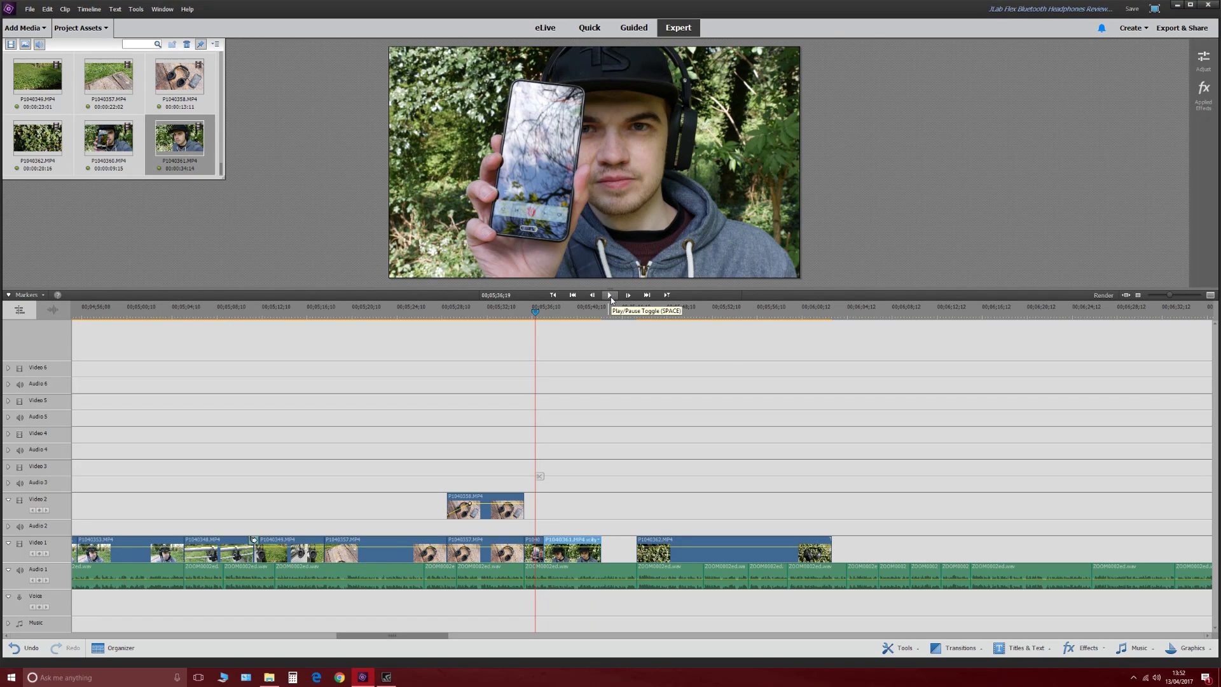
click(611, 296)
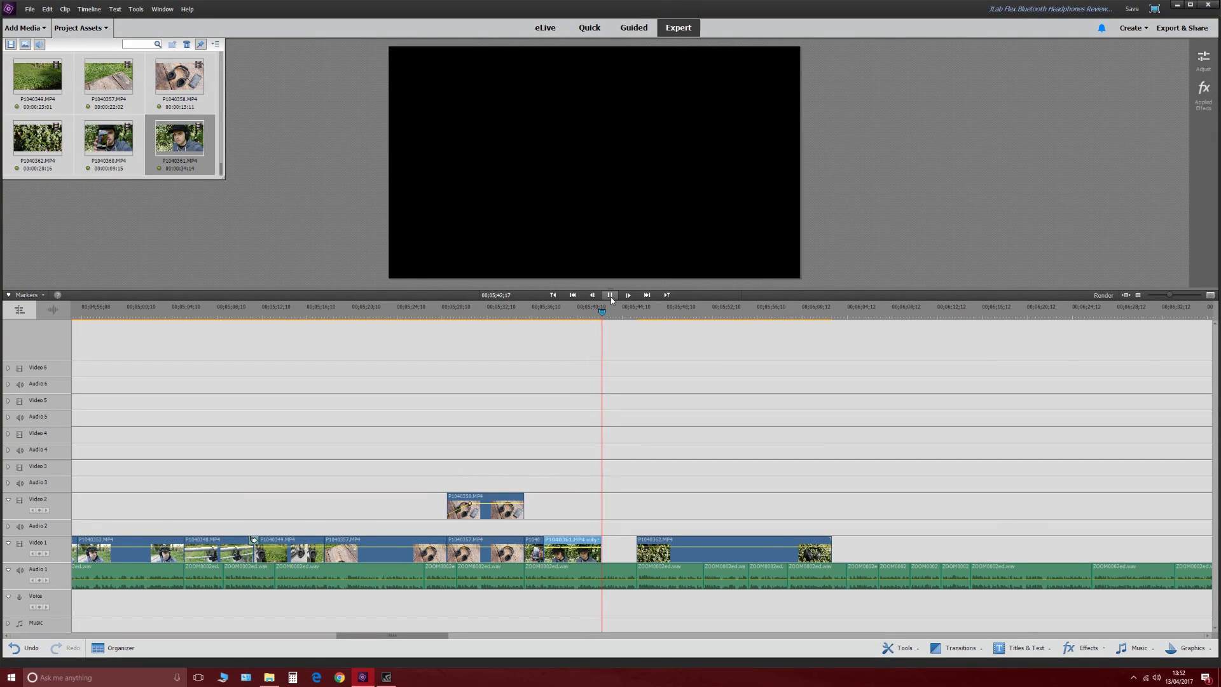
Extend the end of P1040361.MP4 on Video 1 to meet the start of P1040362.MP4.
click(269, 677)
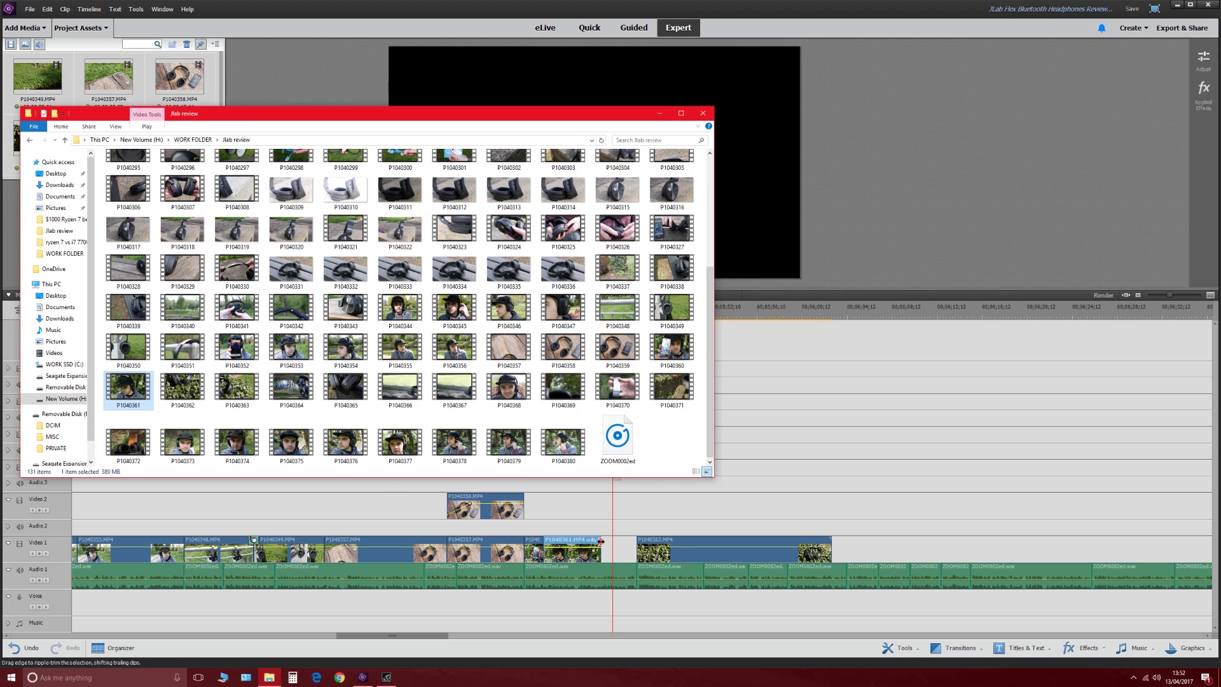
drag(601, 547, 636, 548)
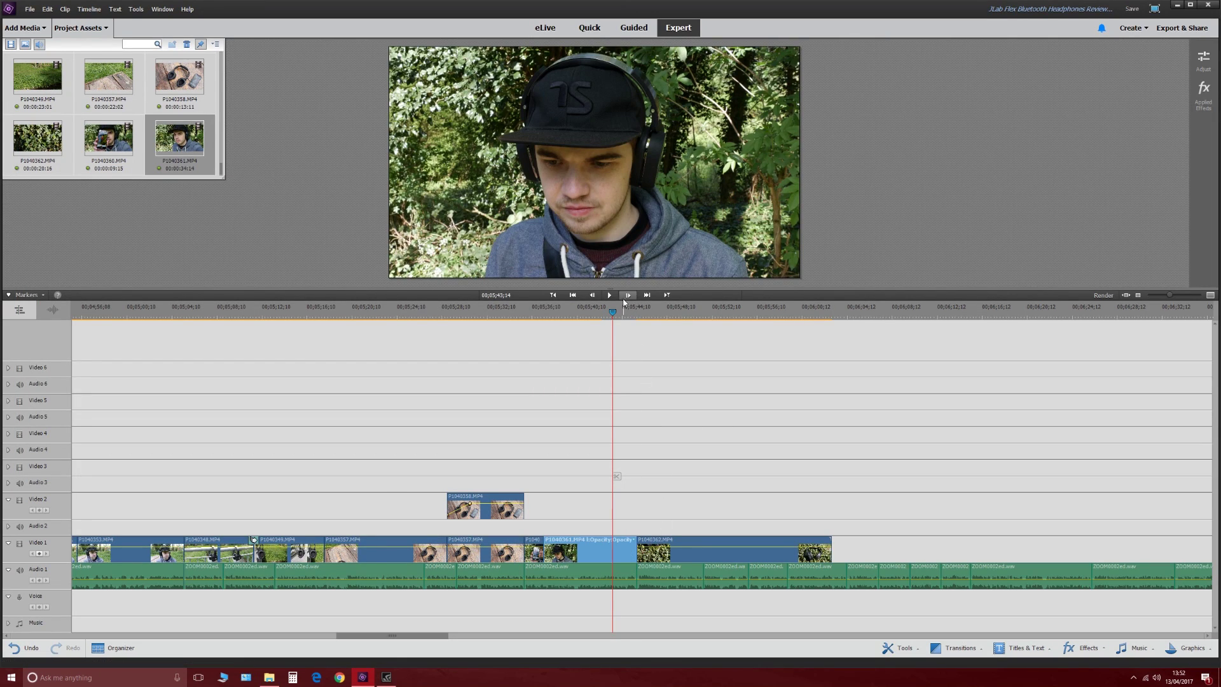